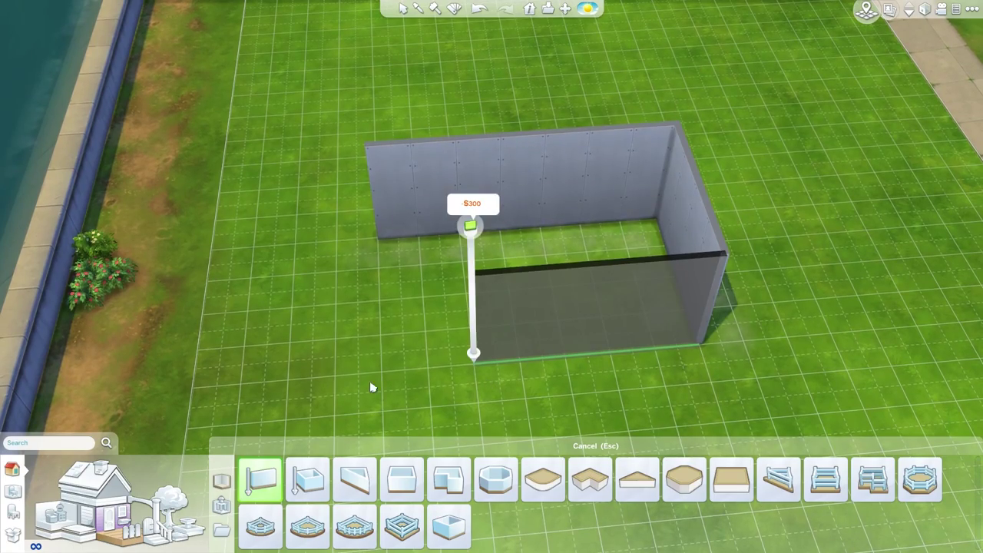
# - Draw the front and left concrete walls so the rectangular room closes
pyautogui.moveTo(382, 377); pyautogui.dragTo(382, 254)
pyautogui.press('e')
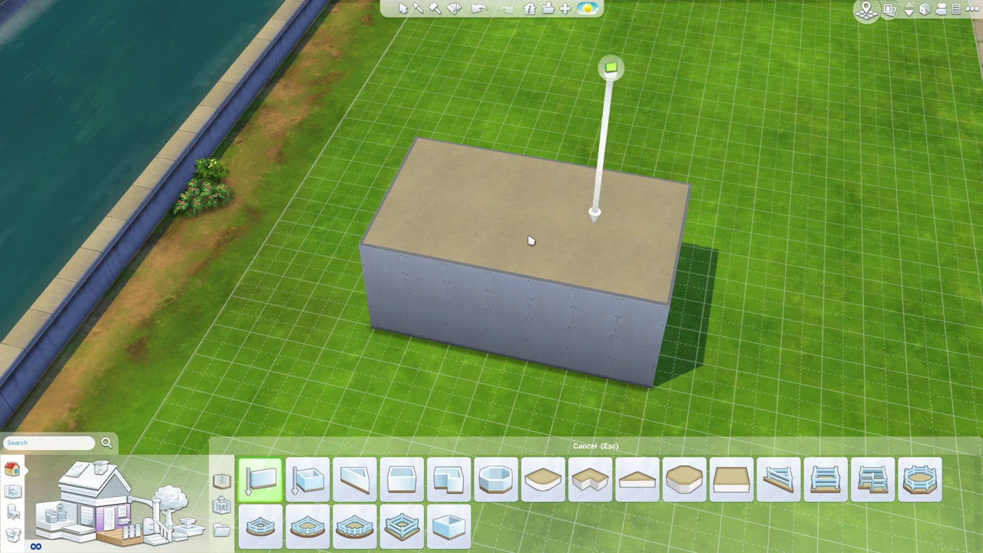
pyautogui.press('pagedown')
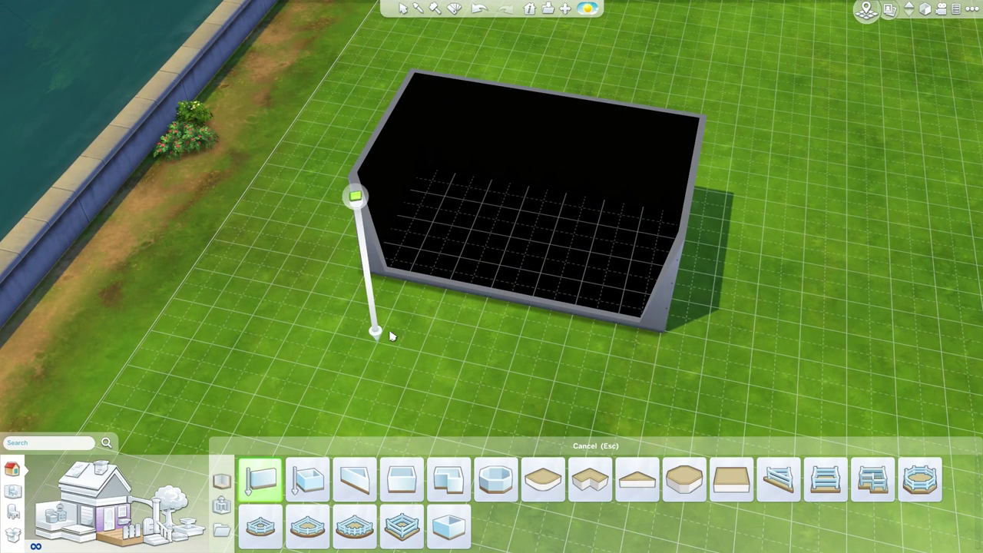
pyautogui.press('w')
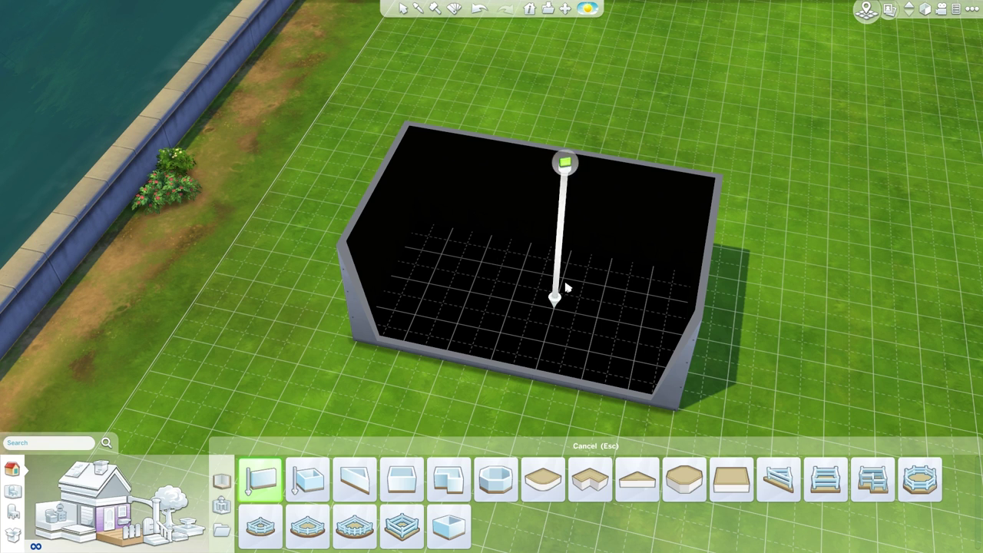
pyautogui.press('s')
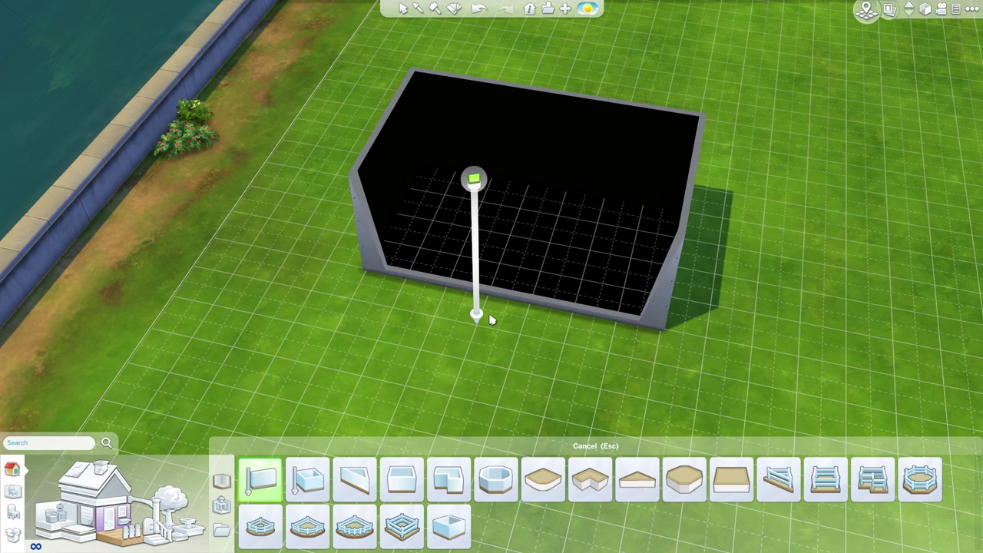
pyautogui.press('d')
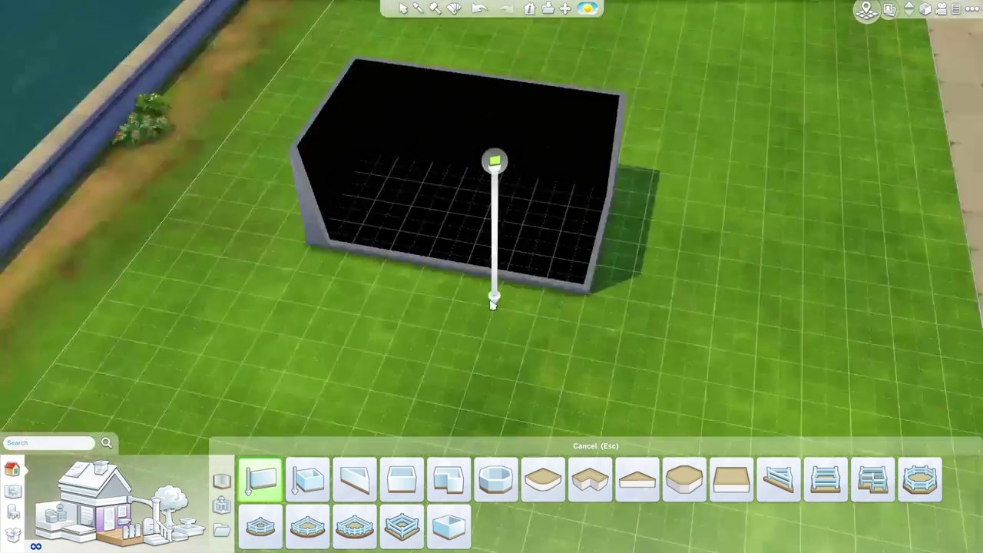
pyautogui.press('e')
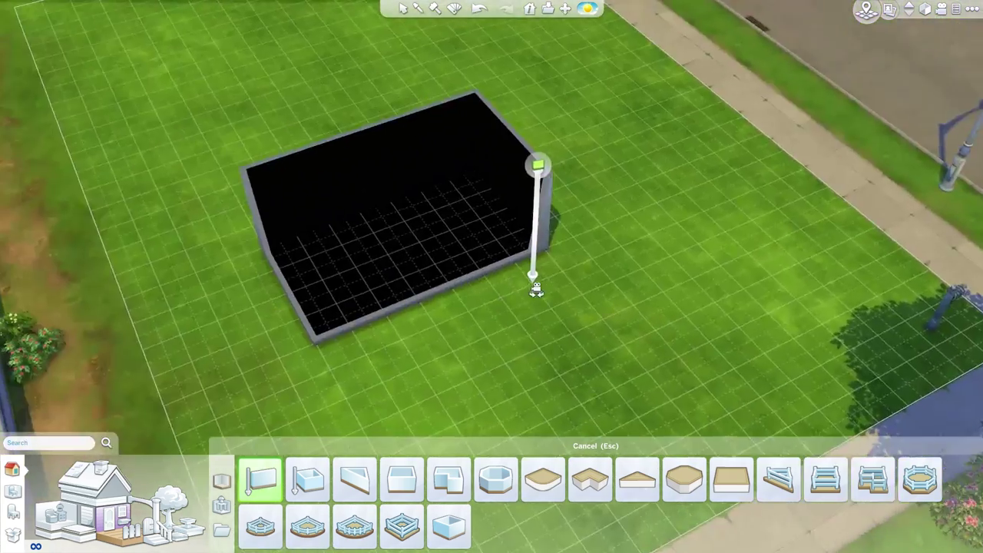
pyautogui.scroll(3, 529, 292)
pyautogui.press('q')
pyautogui.scroll(-3, 412, 296)
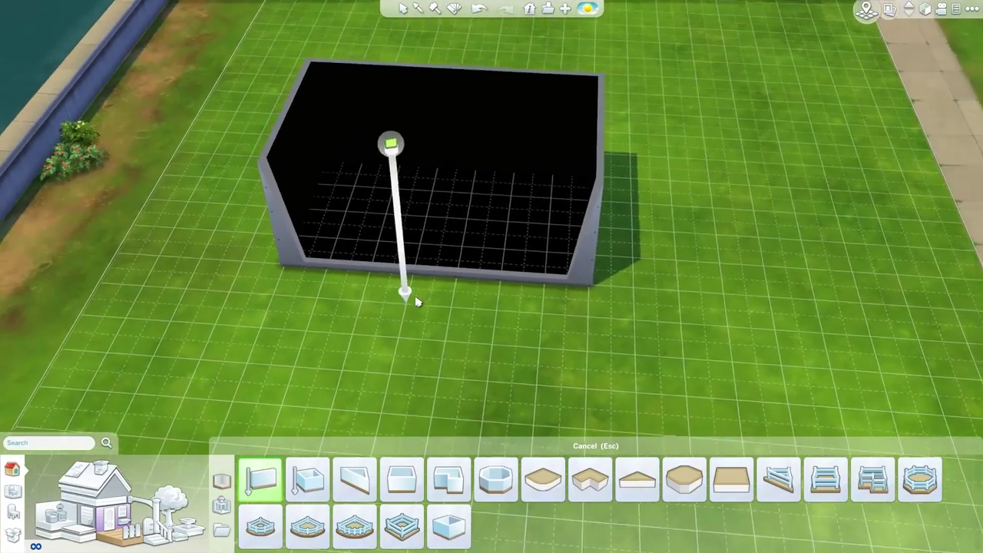
pyautogui.scroll(4, 524, 274)
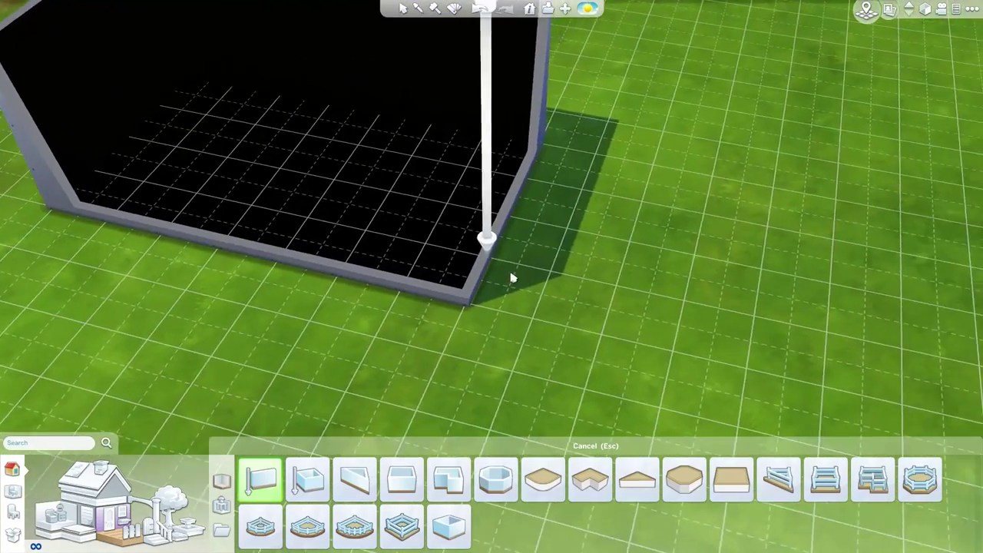
pyautogui.scroll(-3, 513, 277)
pyautogui.press('e')
pyautogui.scroll(2, 384, 264)
pyautogui.press('pageup')
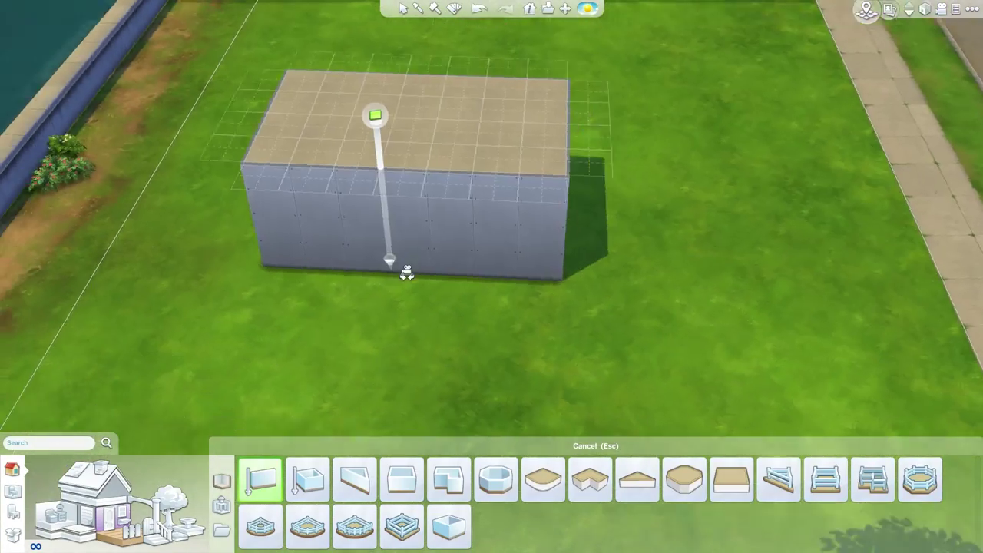
pyautogui.scroll(-2, 406, 274)
pyautogui.press('q')
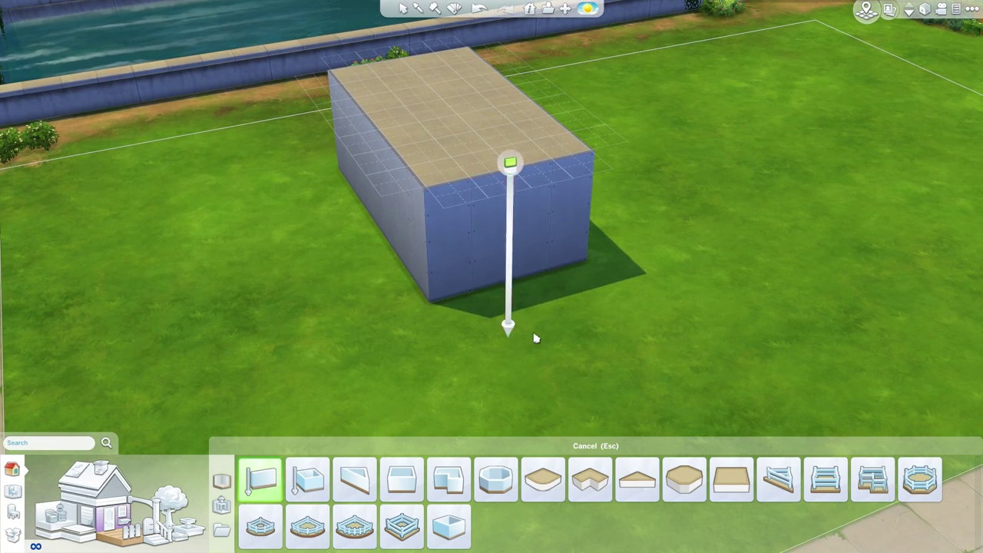
pyautogui.press('pagedown')
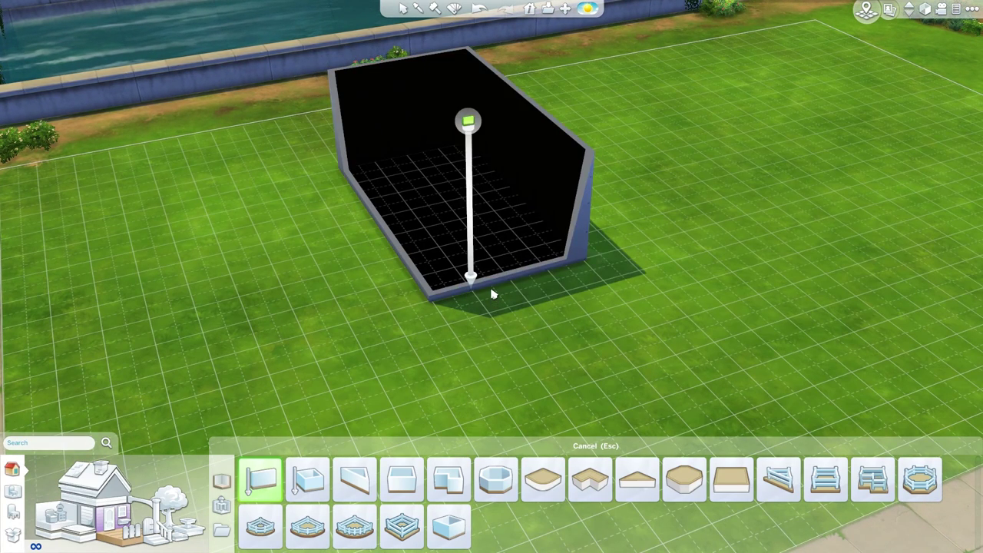
# - Build a small boxed wall extension off the room's right end, squaring off the diagonal corner
pyautogui.moveTo(493, 294); pyautogui.dragTo(539, 276)
pyautogui.press('Escape')
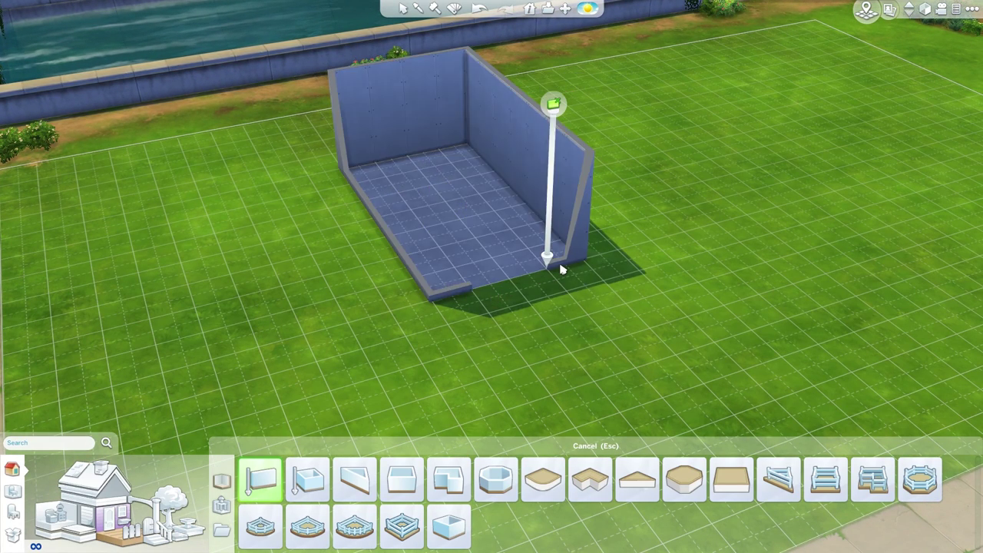
pyautogui.moveTo(489, 307); pyautogui.dragTo(651, 300)
pyautogui.press('d')
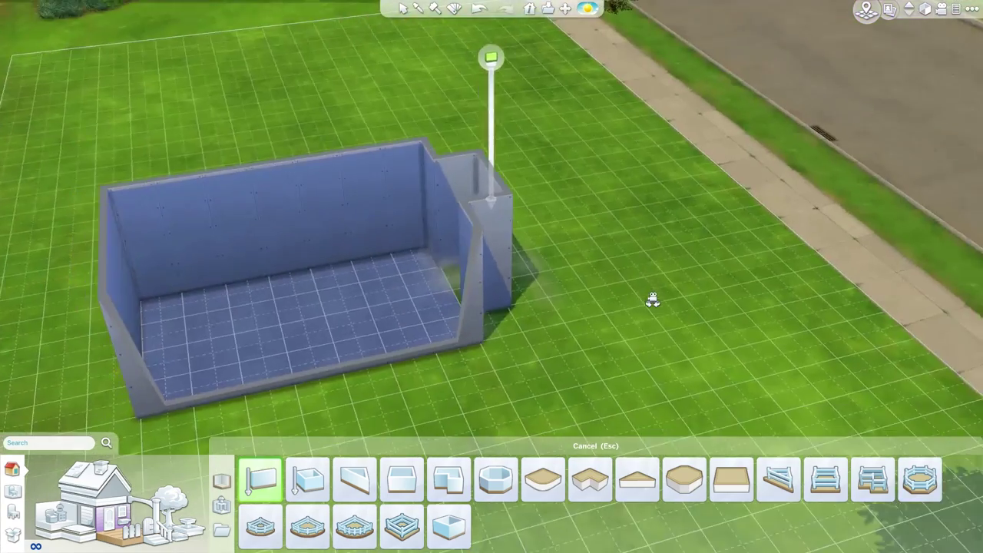
pyautogui.press('a')
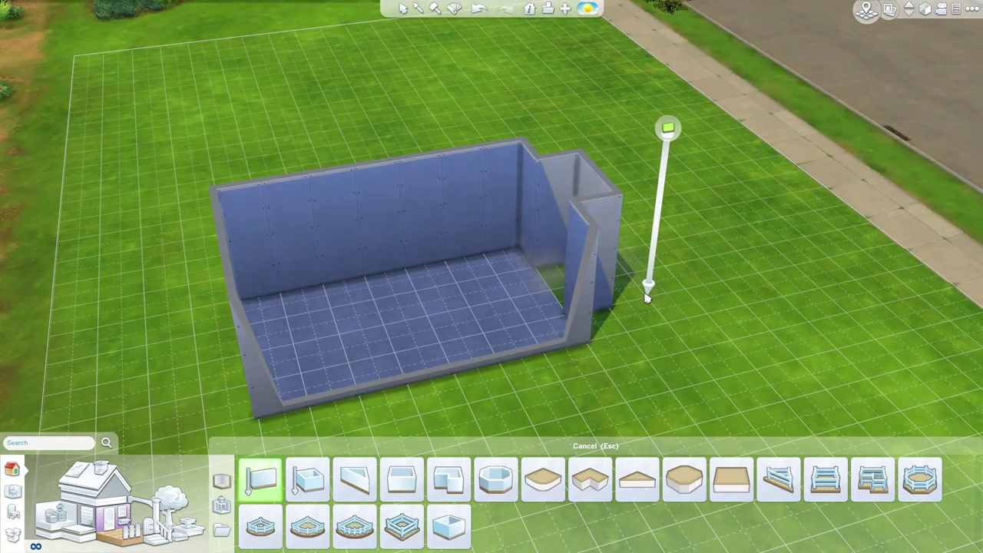
pyautogui.press('Escape')
# - Select the room and the wall piece beside the annex to inspect the layout
pyautogui.click(427, 288)
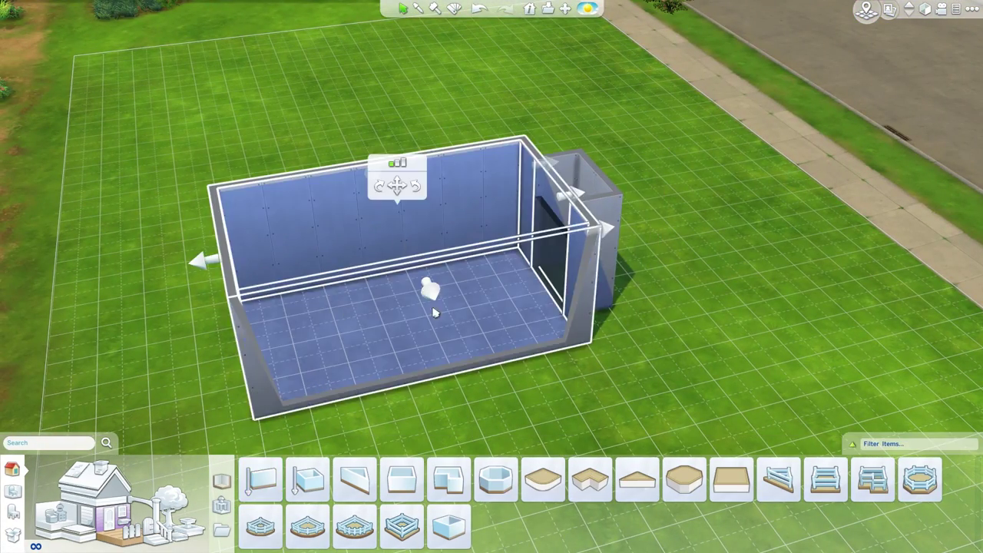
pyautogui.click(595, 184)
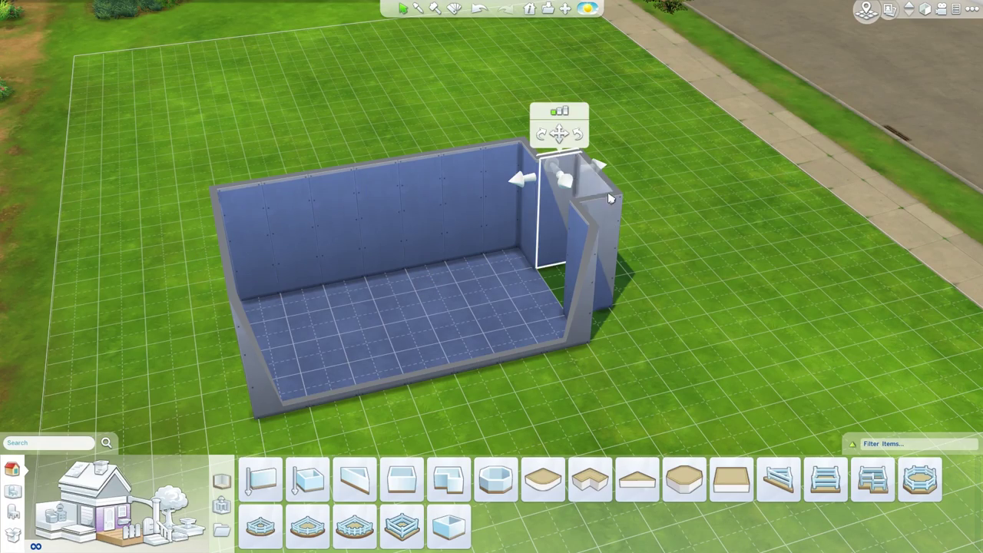
pyautogui.press('e')
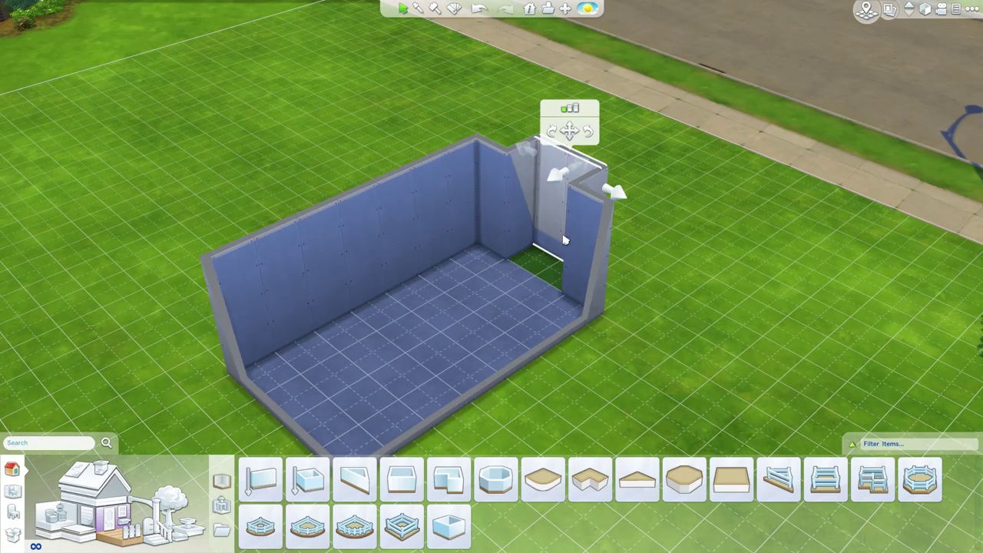
pyautogui.click(542, 248)
pyautogui.click(683, 366)
pyautogui.press('e')
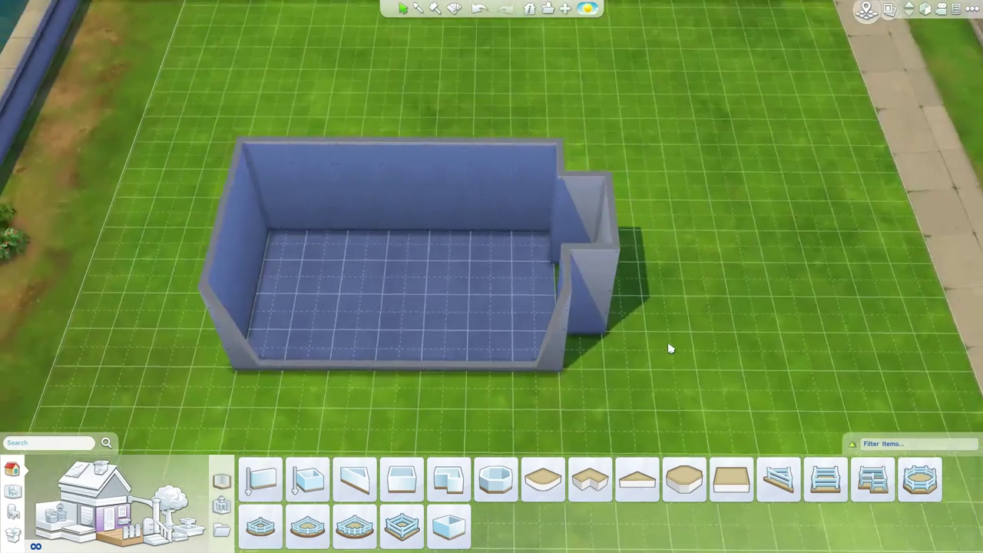
pyautogui.press('a')
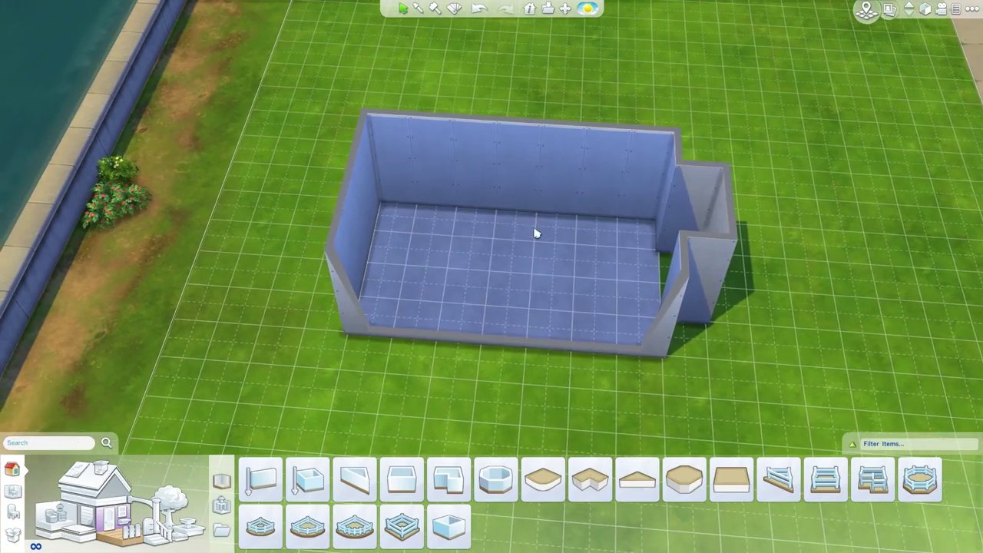
pyautogui.press('e')
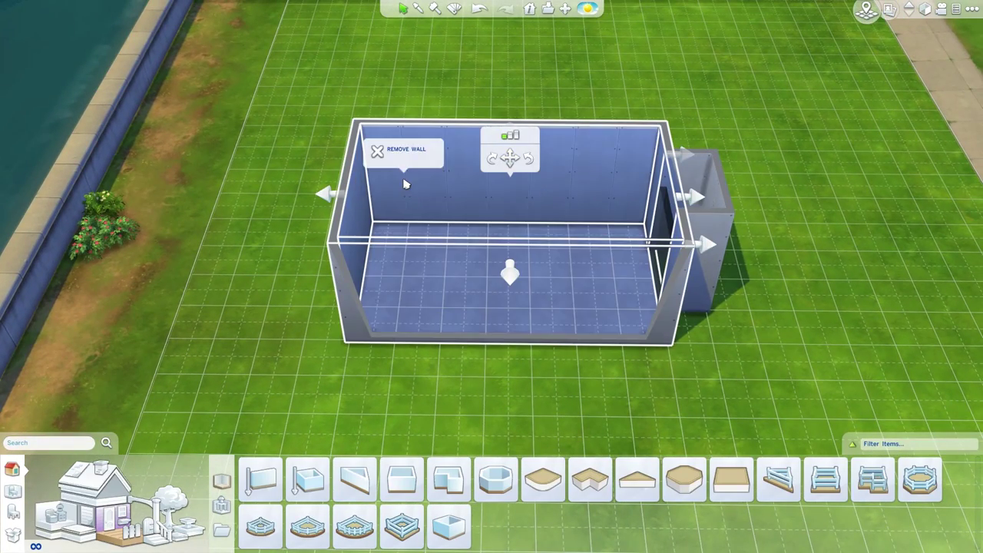
pyautogui.press('e')
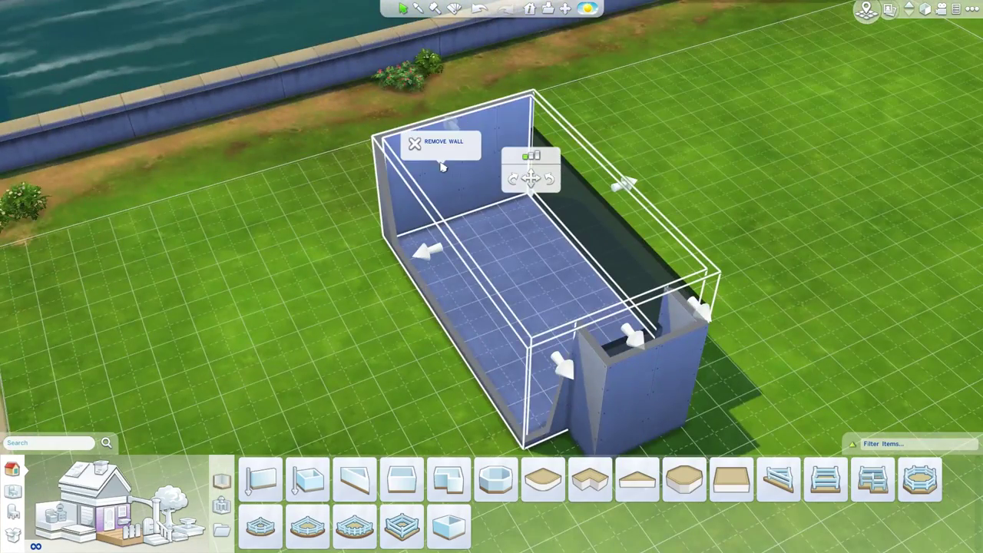
pyautogui.press('e')
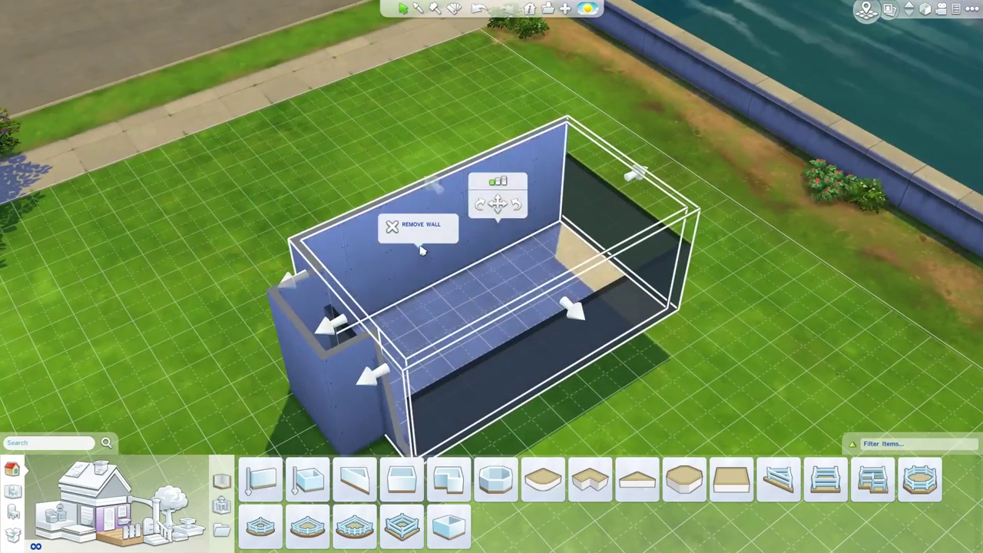
pyautogui.press('q')
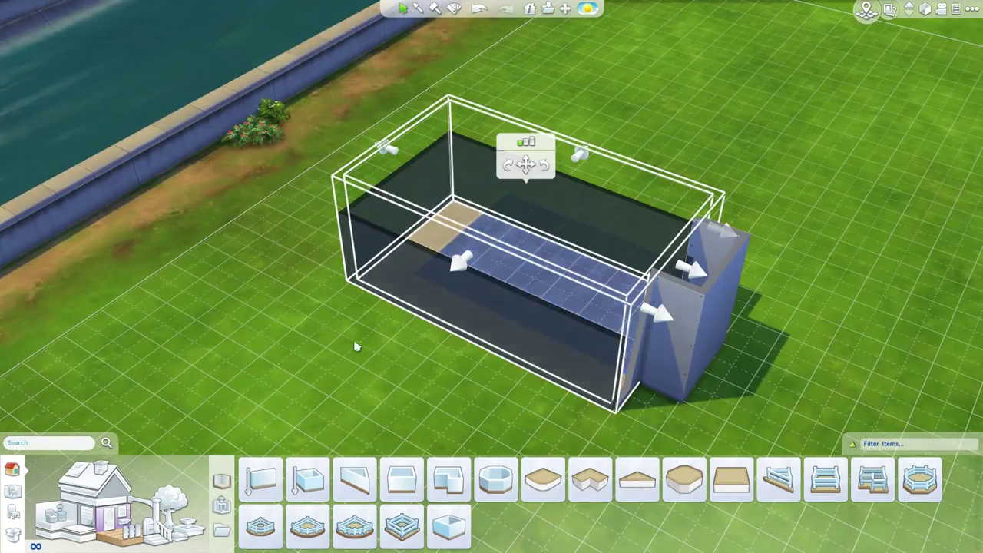
pyautogui.press('q')
pyautogui.press('q')
pyautogui.press('q')
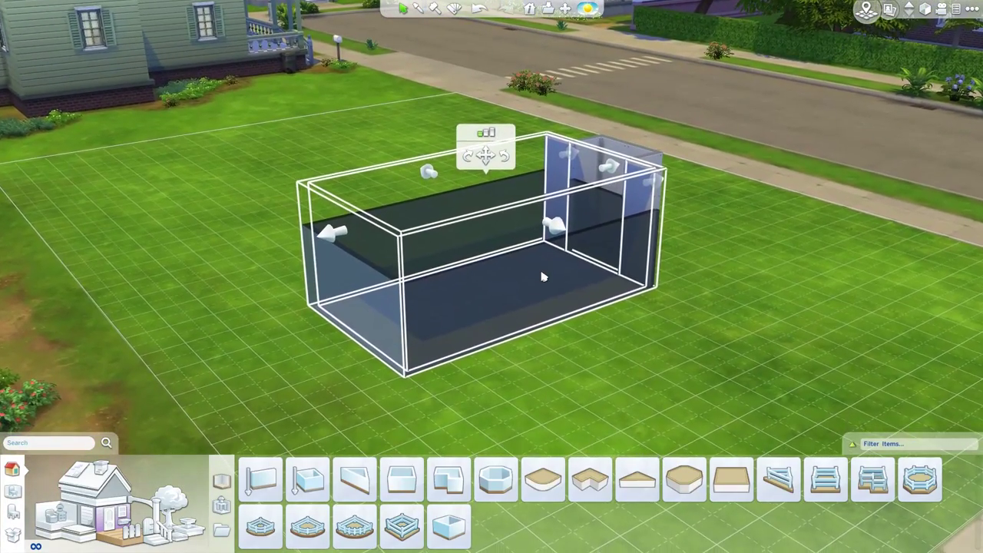
pyautogui.press('q')
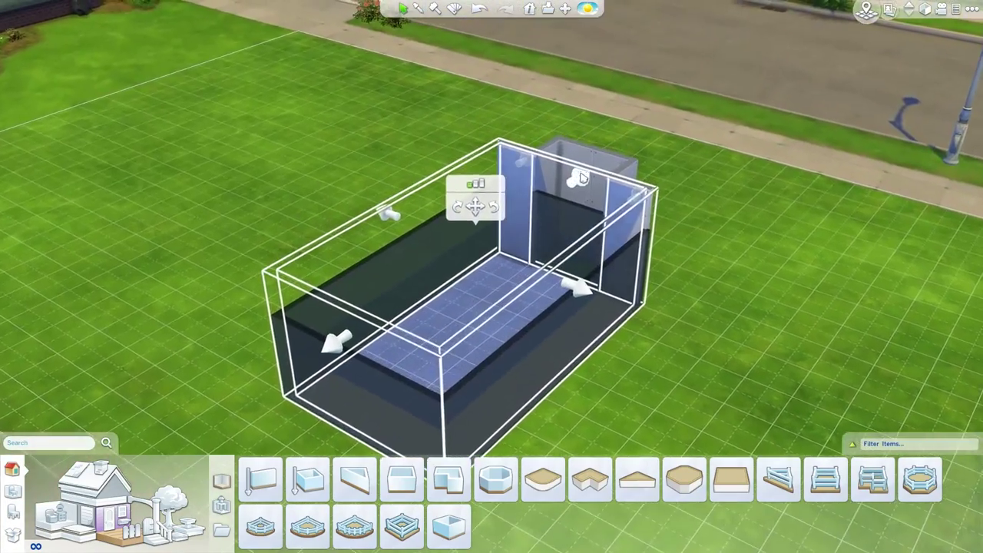
# - Reselect the main room and undo twice to delete the boxed annex walls
pyautogui.click(607, 258)
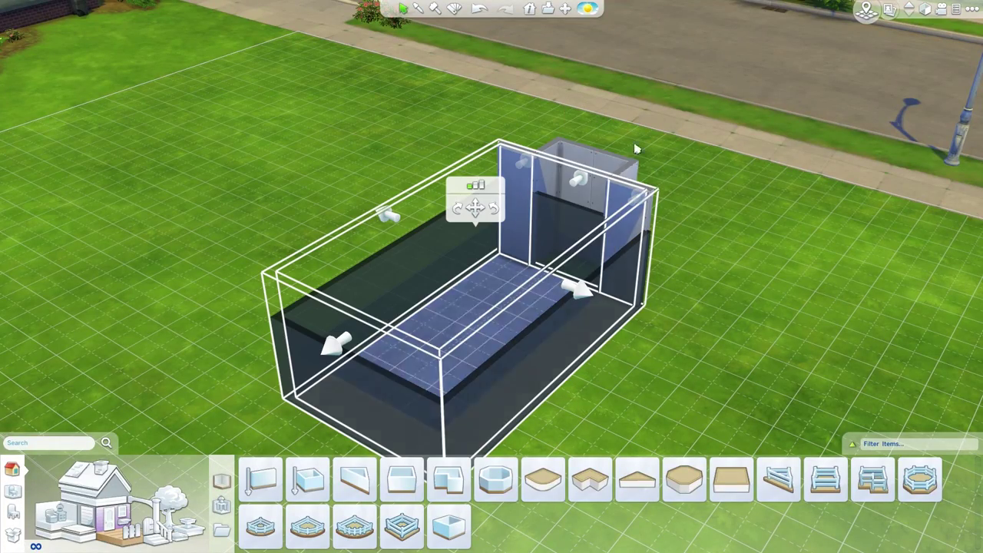
pyautogui.press('e')
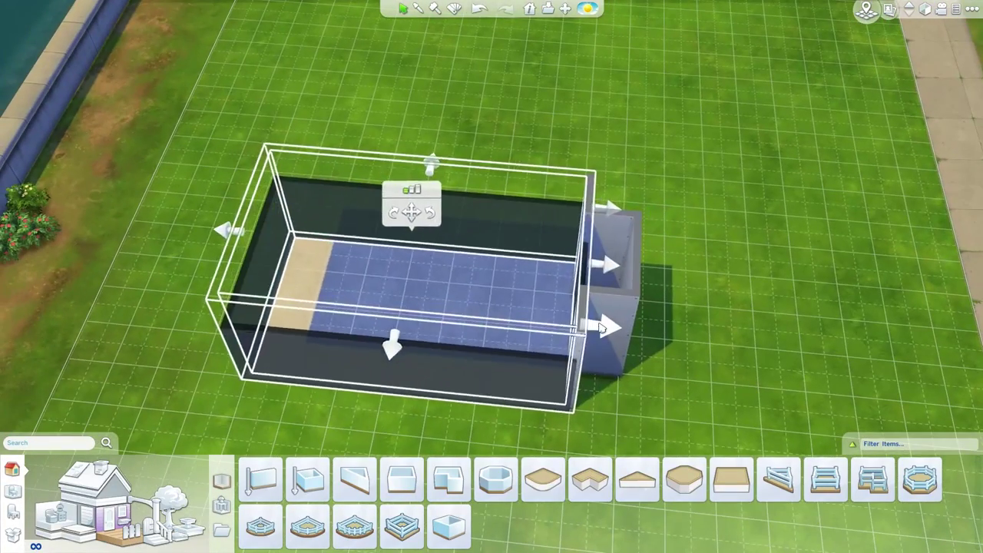
pyautogui.press('Escape')
pyautogui.press('e')
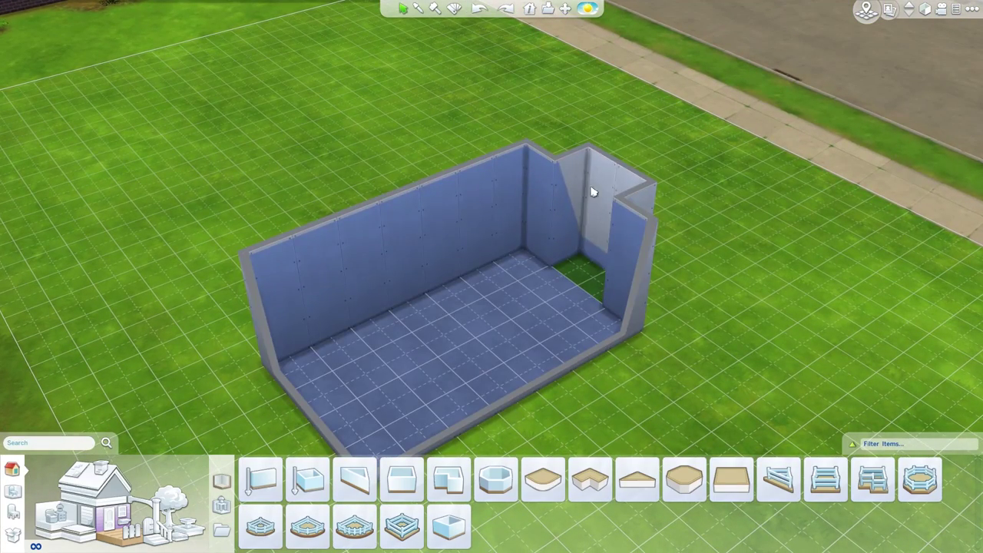
pyautogui.click(536, 300)
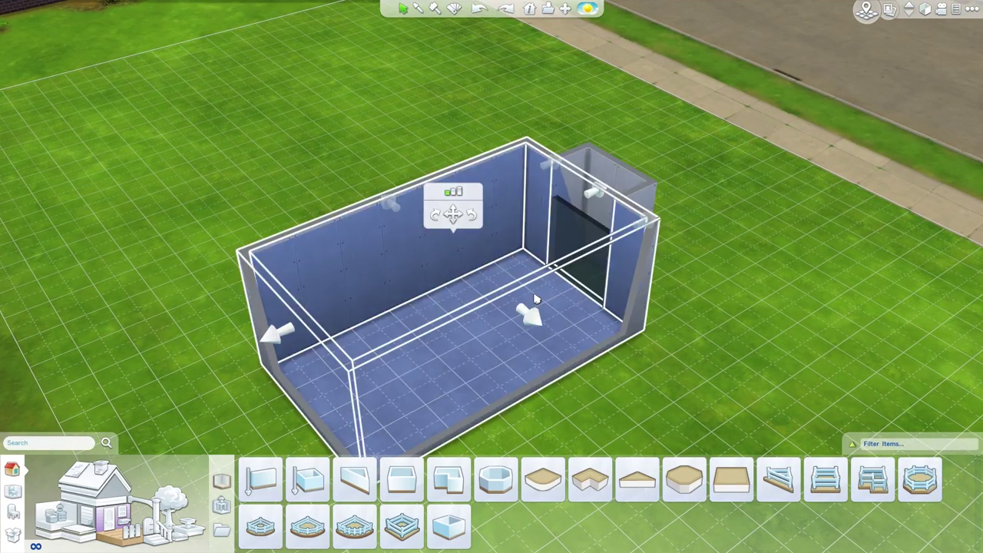
pyautogui.press('e')
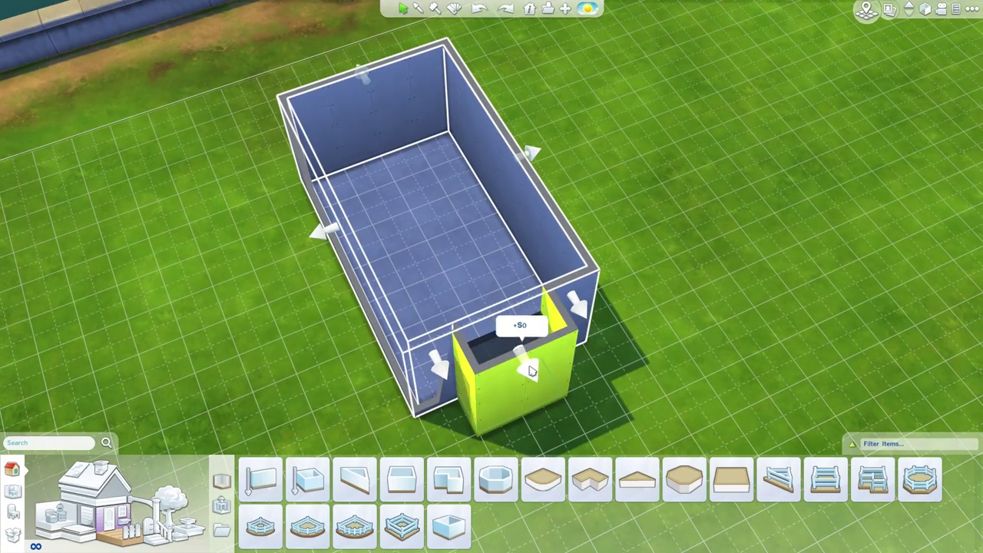
pyautogui.press('e')
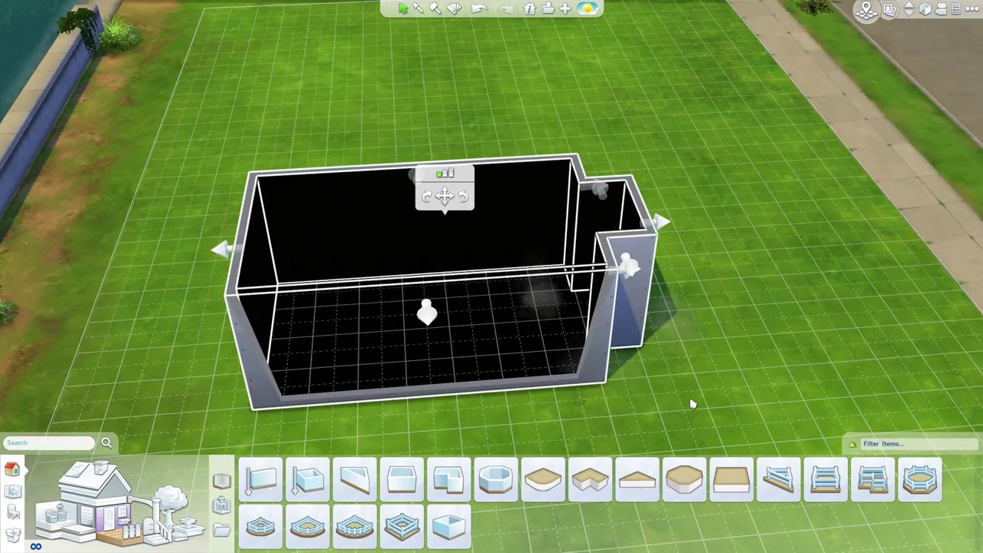
pyautogui.hotkey('ctrl', 'z')
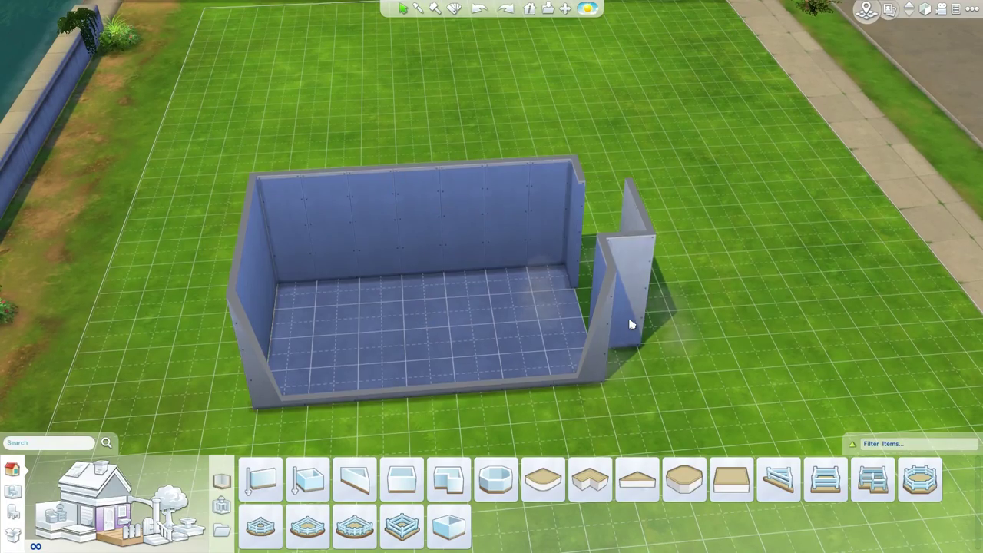
pyautogui.hotkey('ctrl', 'z')
pyautogui.press('e')
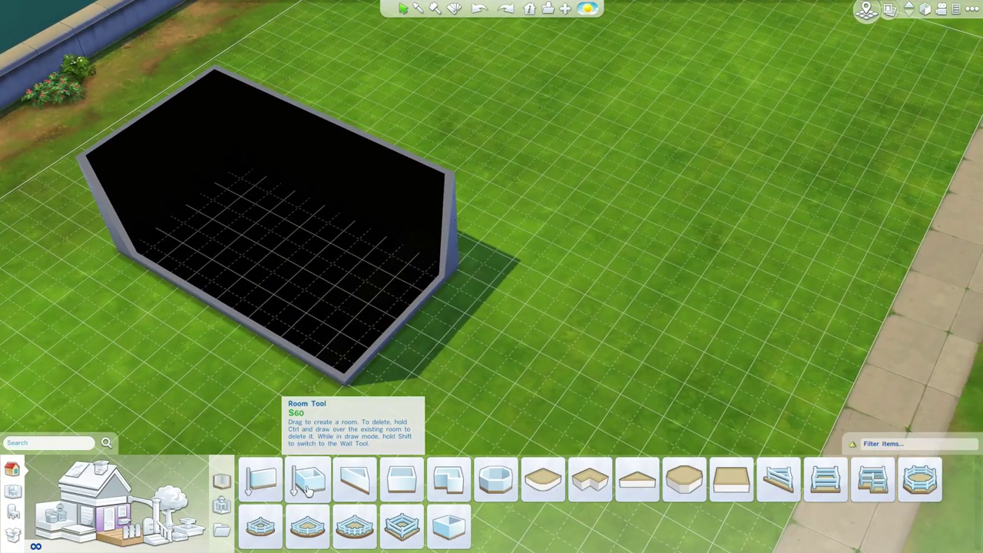
# - Drag out a Room-tool annex at the right corner, forming a stepped notch
pyautogui.click(328, 477)
pyautogui.moveTo(443, 288); pyautogui.dragTo(413, 377)
pyautogui.press('b')
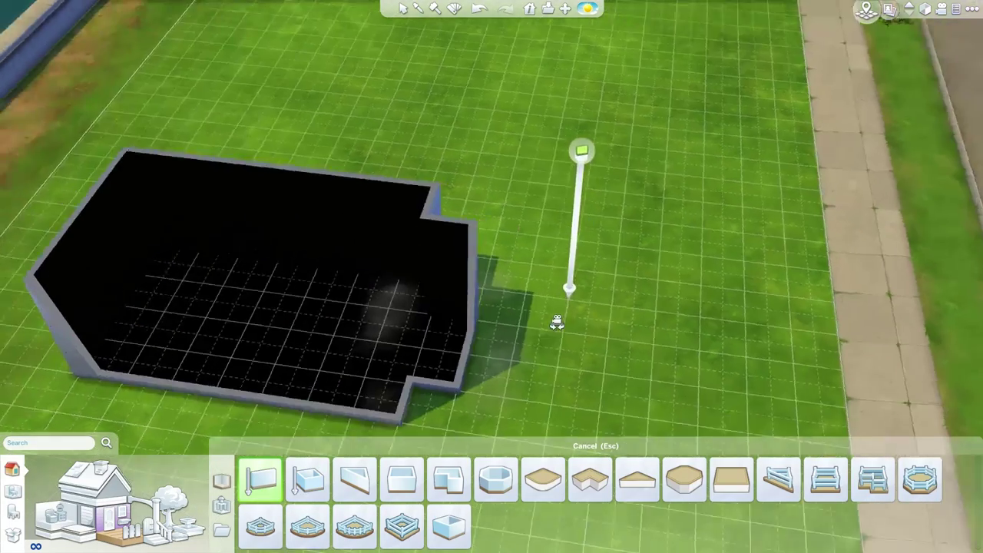
pyautogui.press('Escape')
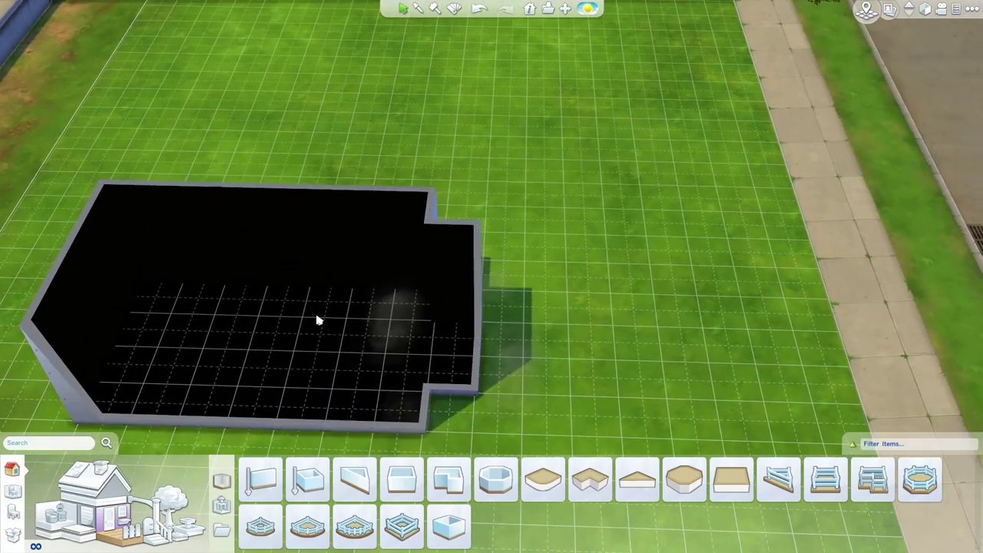
pyautogui.press('q')
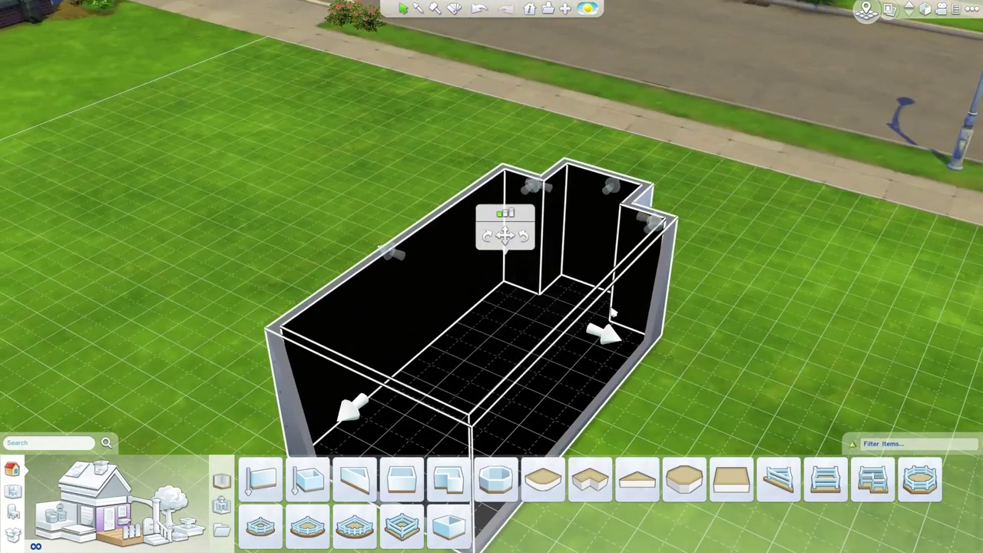
pyautogui.press('q')
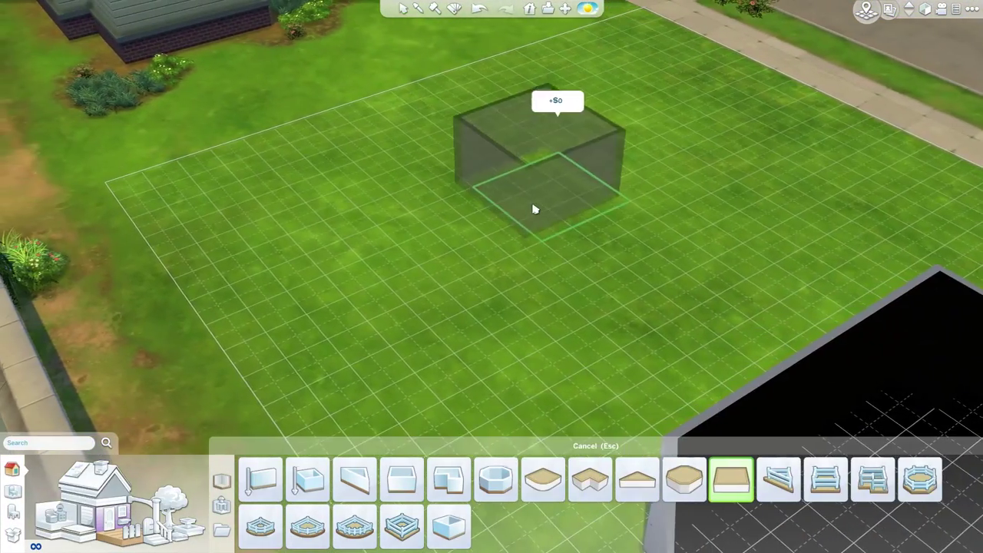
# - Place a small square room on the empty lot and pull its front wall outward
pyautogui.click(532, 208)
pyautogui.press('q')
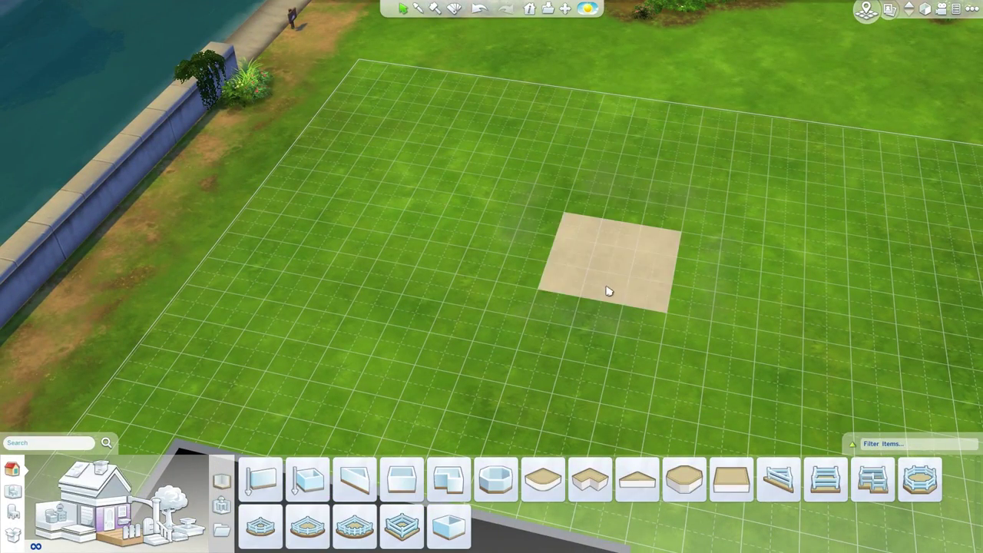
pyautogui.moveTo(677, 256); pyautogui.dragTo(684, 350)
pyautogui.press('q')
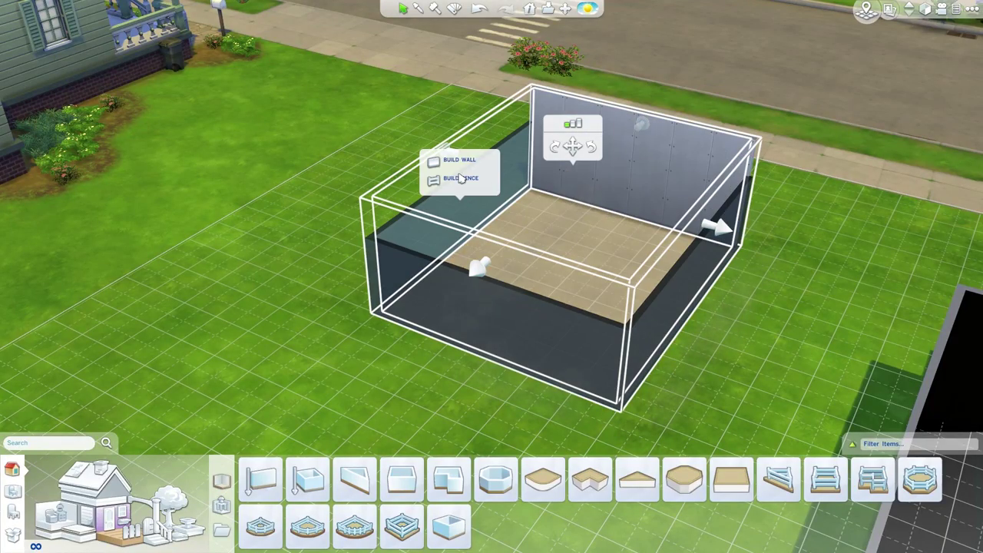
pyautogui.press('q')
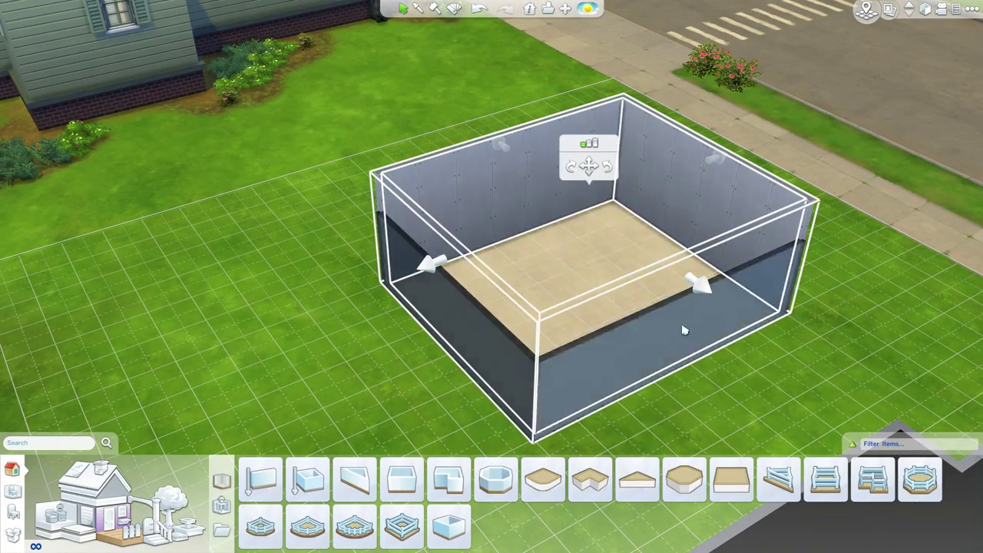
pyautogui.press('q')
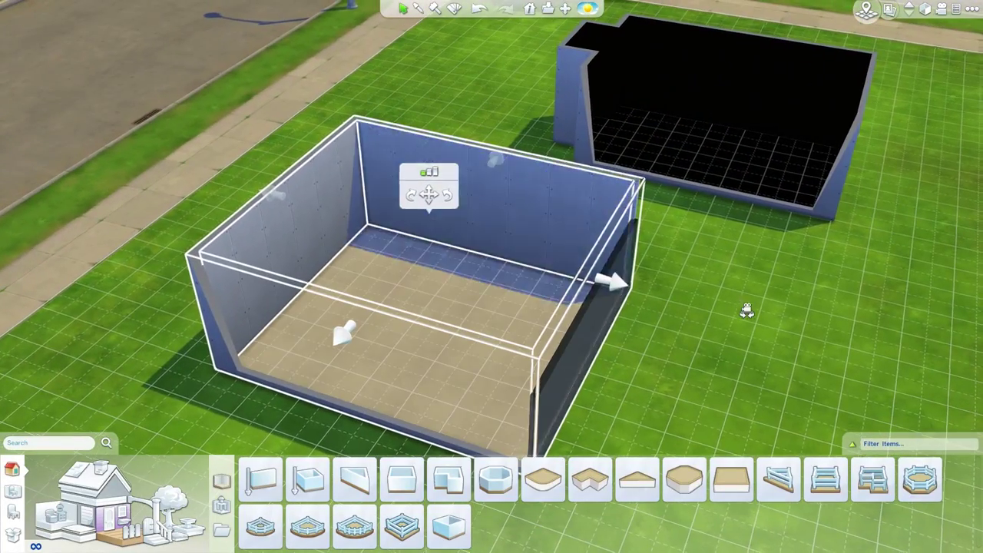
pyautogui.press('q')
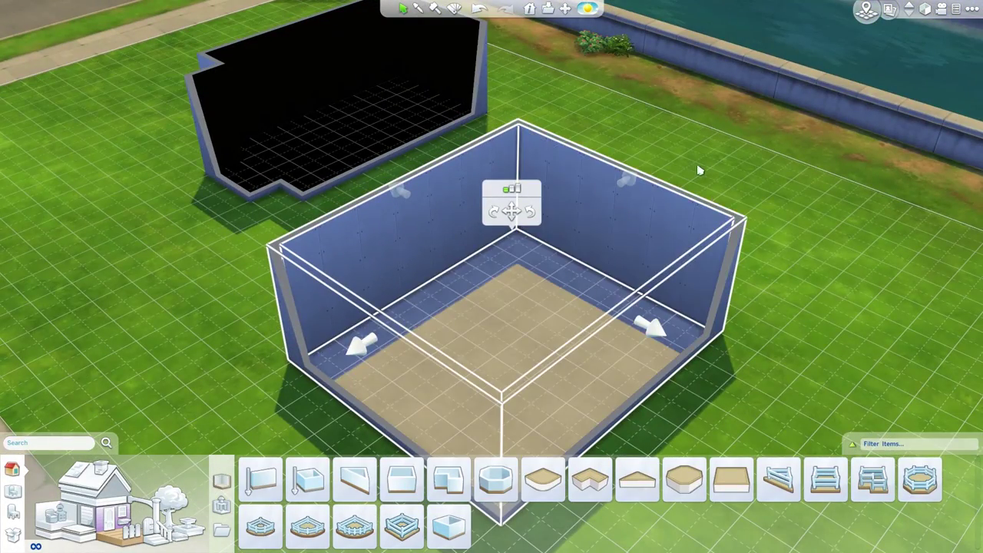
pyautogui.press('q')
pyautogui.press('e')
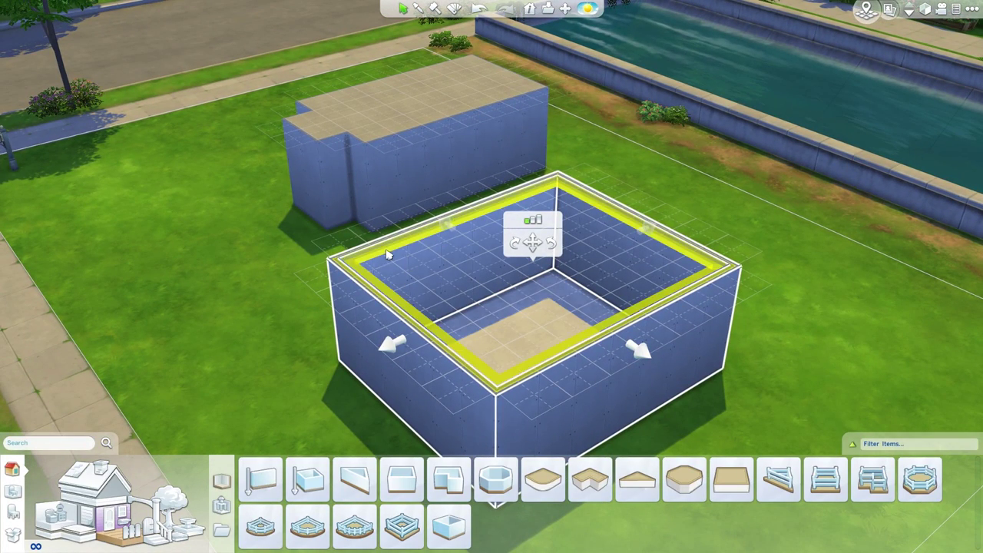
# - Build a ceiling on the square room, then lower the walls to view floor plans
pyautogui.click(813, 309)
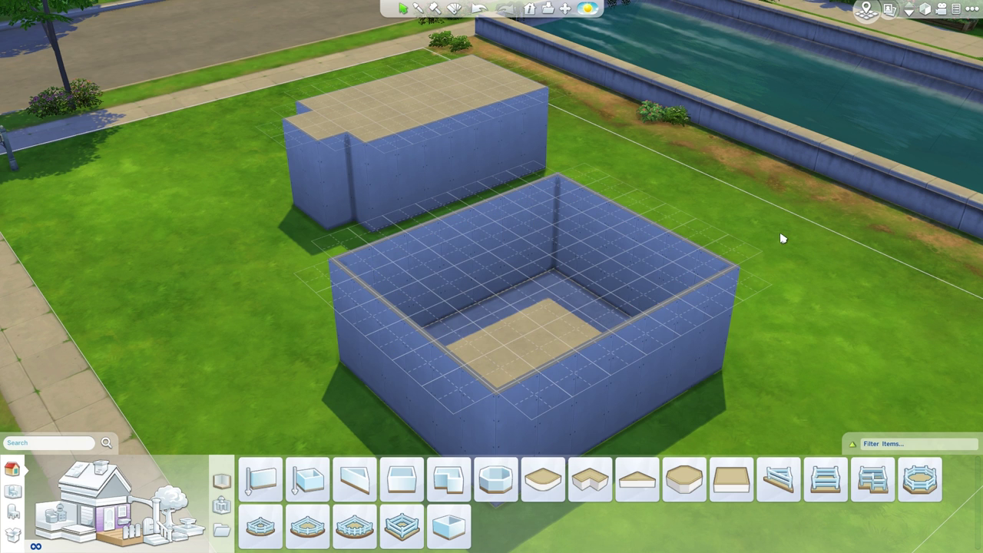
pyautogui.click(691, 351)
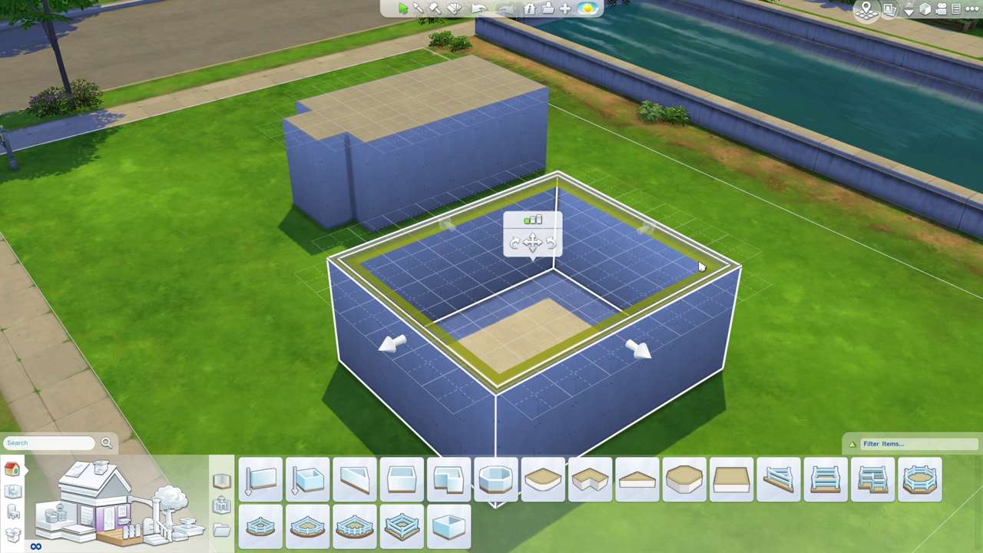
pyautogui.click(704, 239)
pyautogui.press('e')
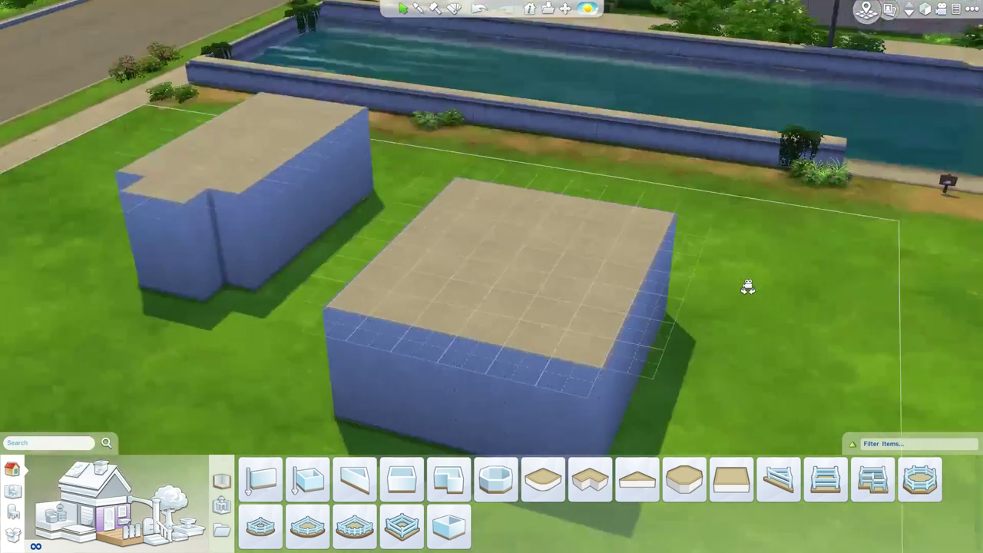
pyautogui.press('End')
pyautogui.scroll(-3, 746, 283)
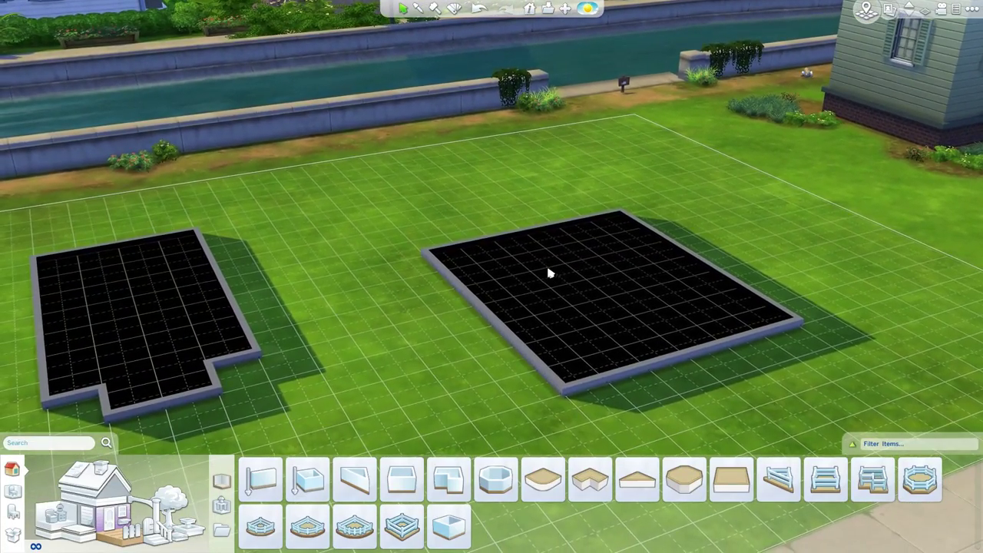
# - Draw angled walls out from the square room's corner and raise walls to full height
pyautogui.moveTo(546, 262); pyautogui.dragTo(590, 281)
pyautogui.click(260, 479)
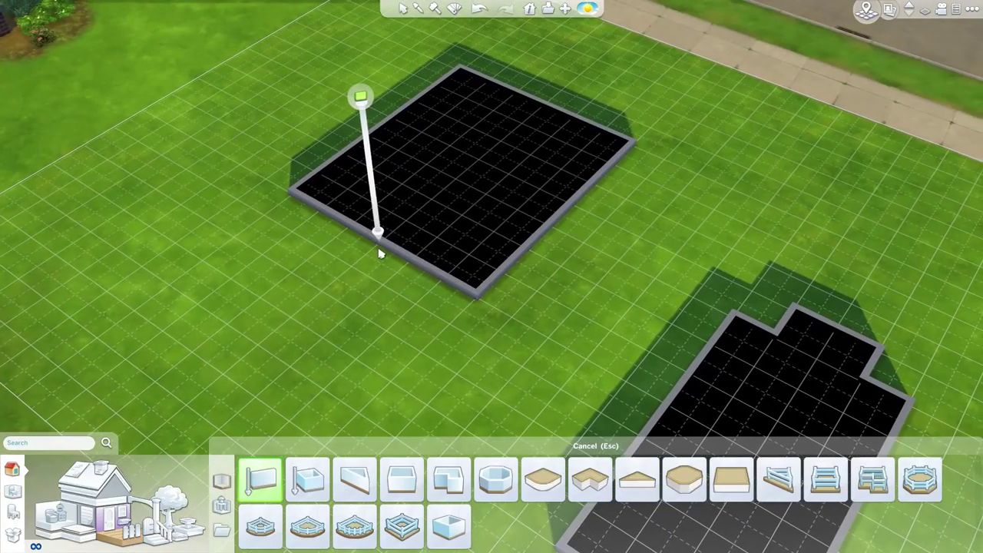
pyautogui.moveTo(380, 250)
pyautogui.mouseDown()
pyautogui.moveTo(496, 300)
pyautogui.moveTo(560, 257)
pyautogui.moveTo(554, 232)
pyautogui.moveTo(573, 340)
pyautogui.moveTo(583, 279)
pyautogui.moveTo(369, 301)
pyautogui.mouseUp()
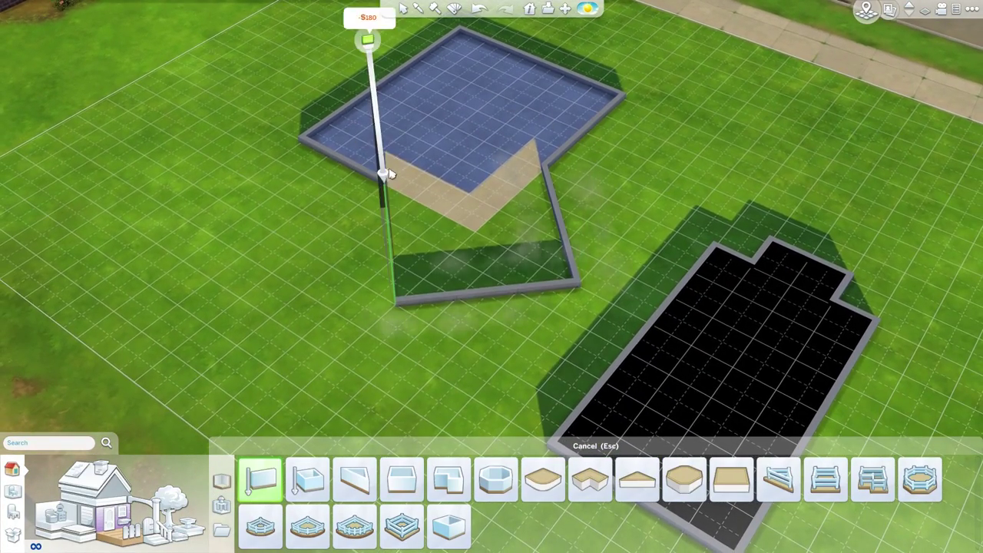
# - Select the square room and push its wall outward until it meets the angled wing
pyautogui.press('e')
pyautogui.press('e')
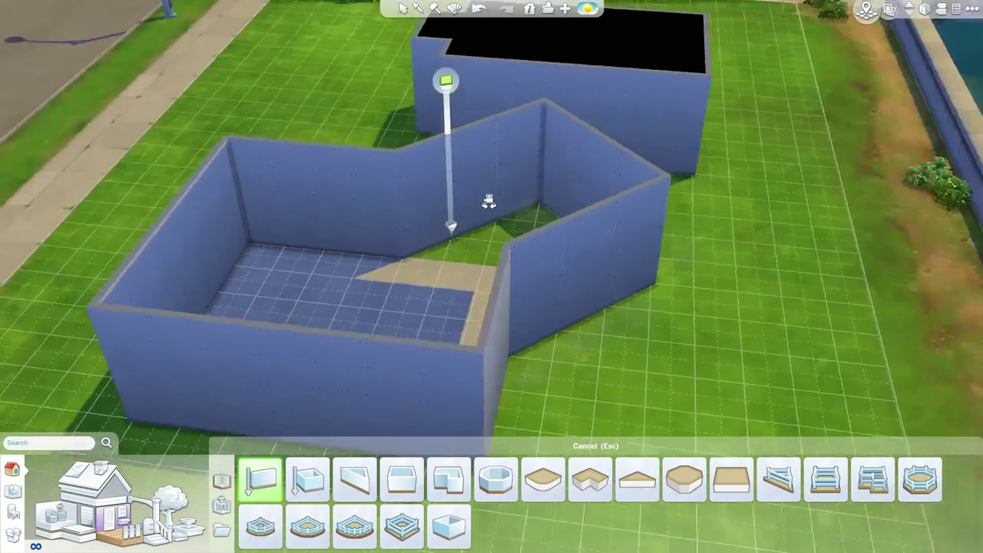
pyautogui.press('Escape')
pyautogui.click(462, 198)
pyautogui.press('e')
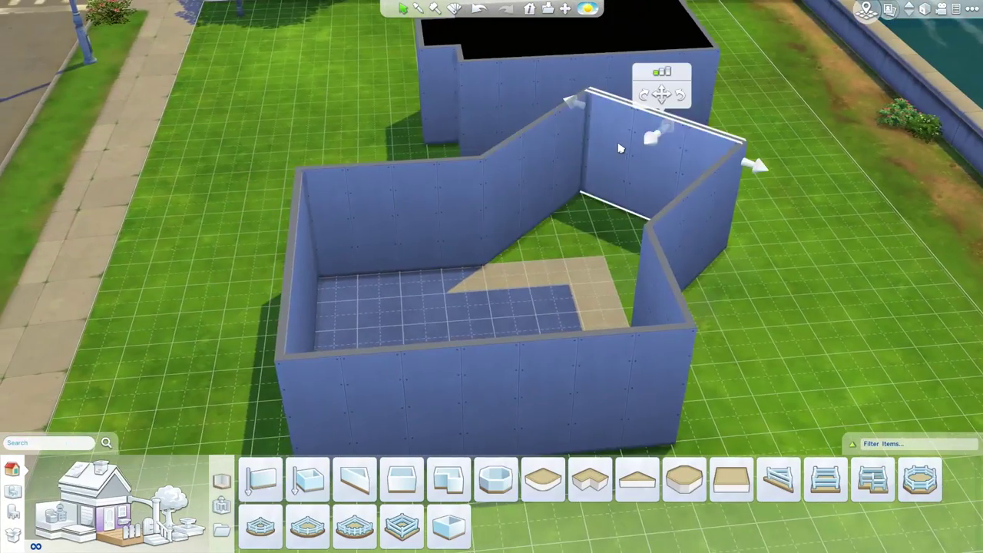
pyautogui.press('e')
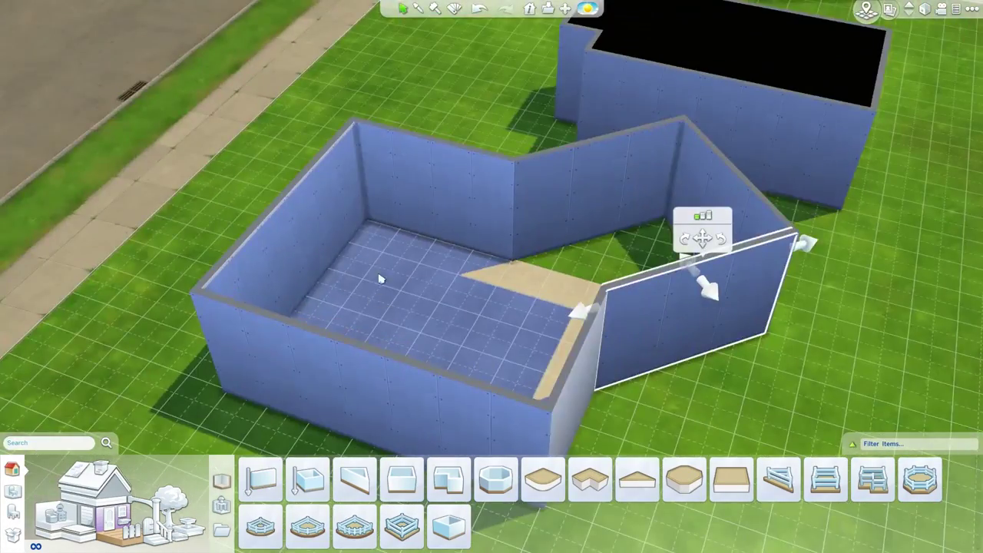
pyautogui.click(373, 292)
pyautogui.press('e')
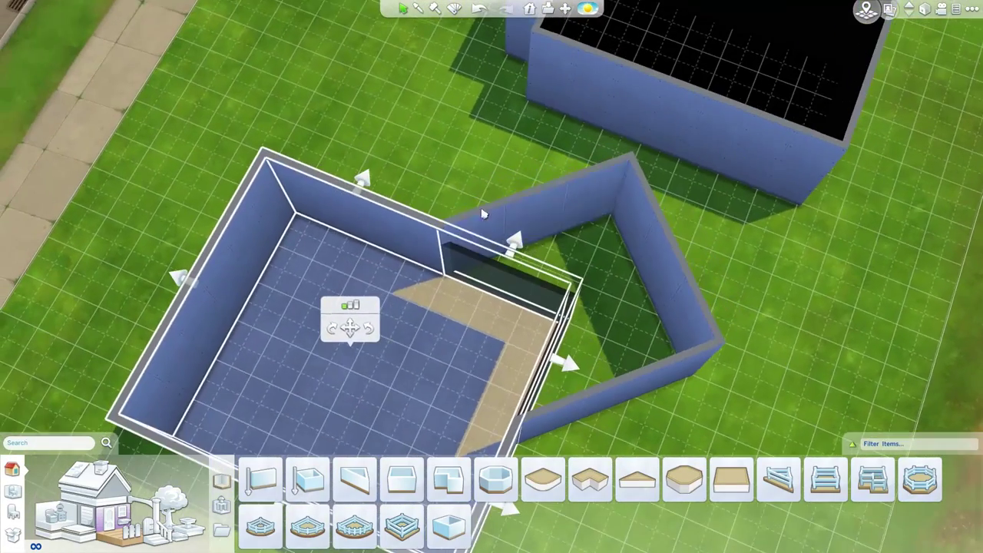
pyautogui.moveTo(511, 239); pyautogui.dragTo(571, 136)
pyautogui.press('e')
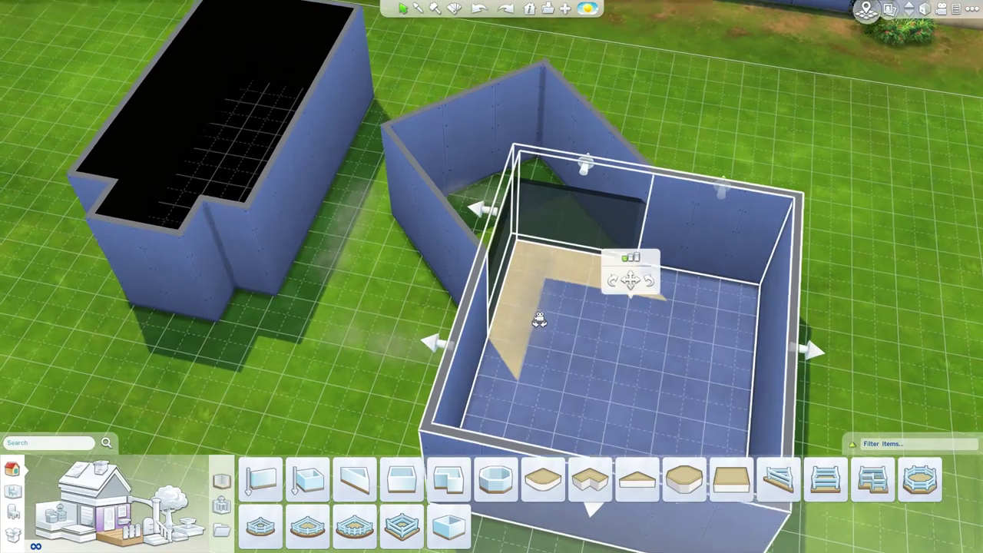
pyautogui.scroll(2, 541, 304)
pyautogui.press('e')
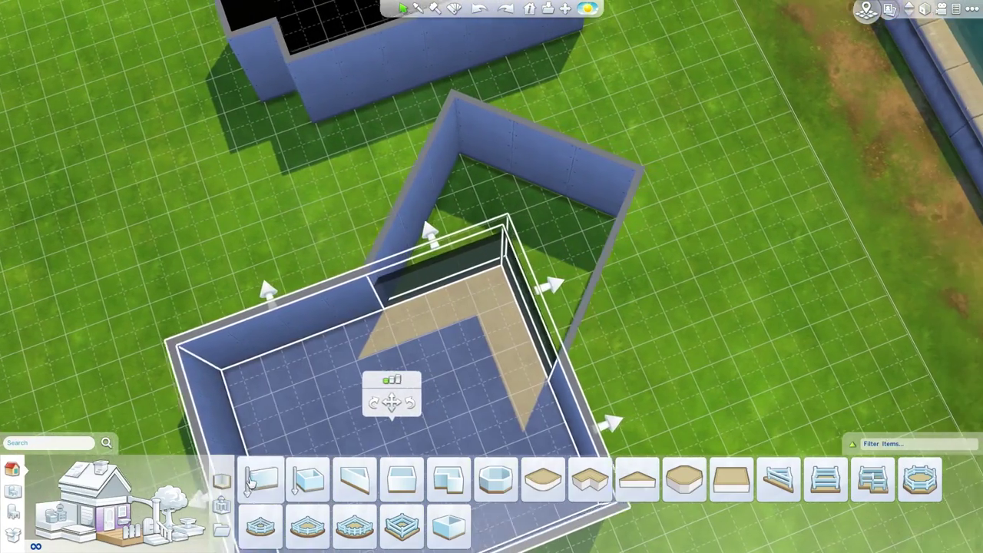
pyautogui.click(259, 472)
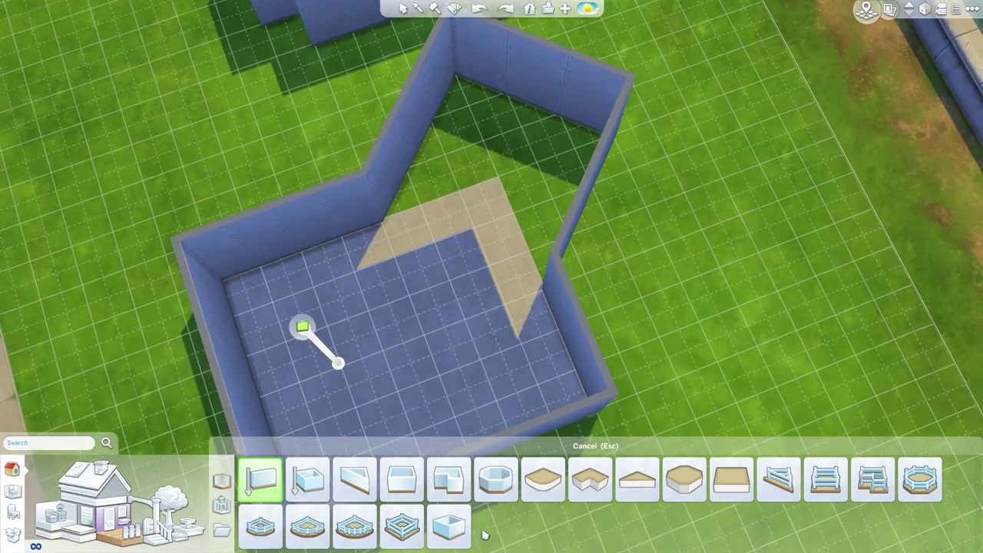
# - Place a room inside the open wing and drag its walls to fit the wing
pyautogui.click(449, 526)
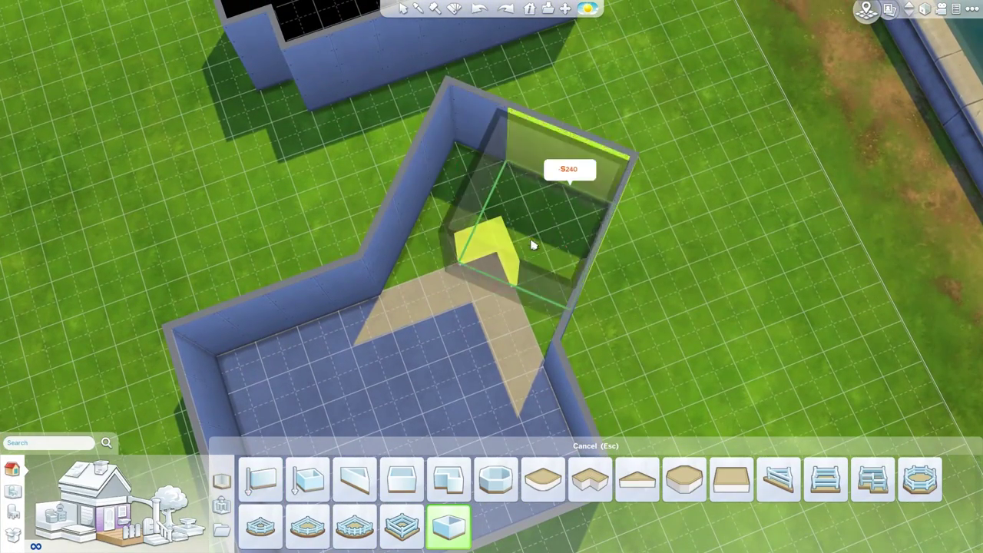
pyautogui.click(496, 222)
pyautogui.moveTo(568, 204); pyautogui.dragTo(623, 224)
pyautogui.moveTo(459, 328); pyautogui.dragTo(458, 330)
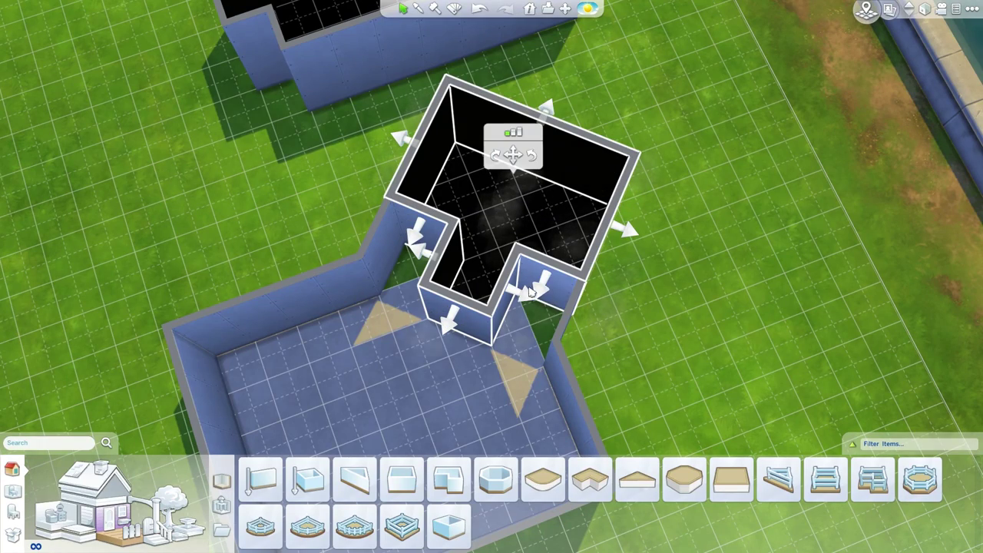
pyautogui.moveTo(534, 326); pyautogui.dragTo(449, 284)
pyautogui.moveTo(417, 238); pyautogui.dragTo(529, 236)
pyautogui.moveTo(520, 281); pyautogui.dragTo(503, 321)
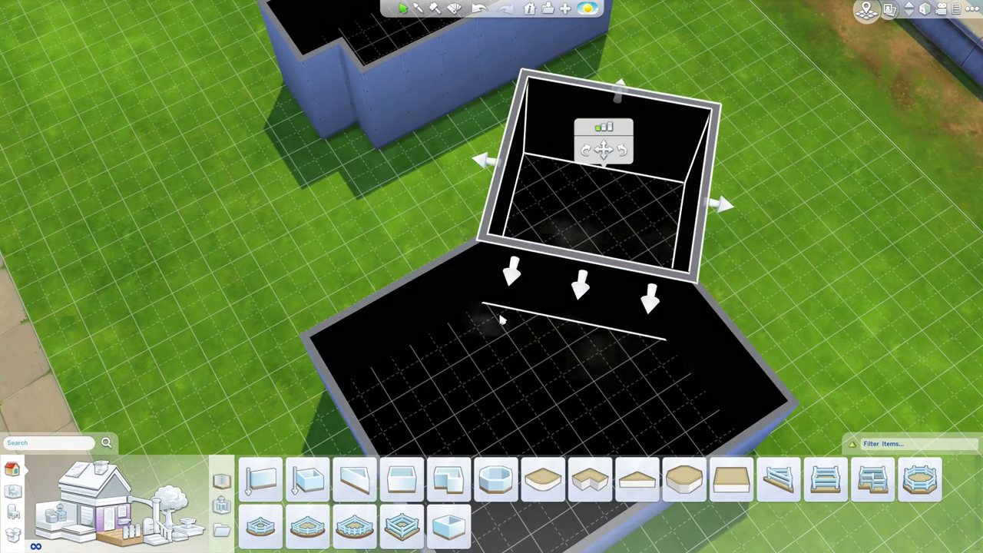
pyautogui.moveTo(670, 342); pyautogui.dragTo(434, 382)
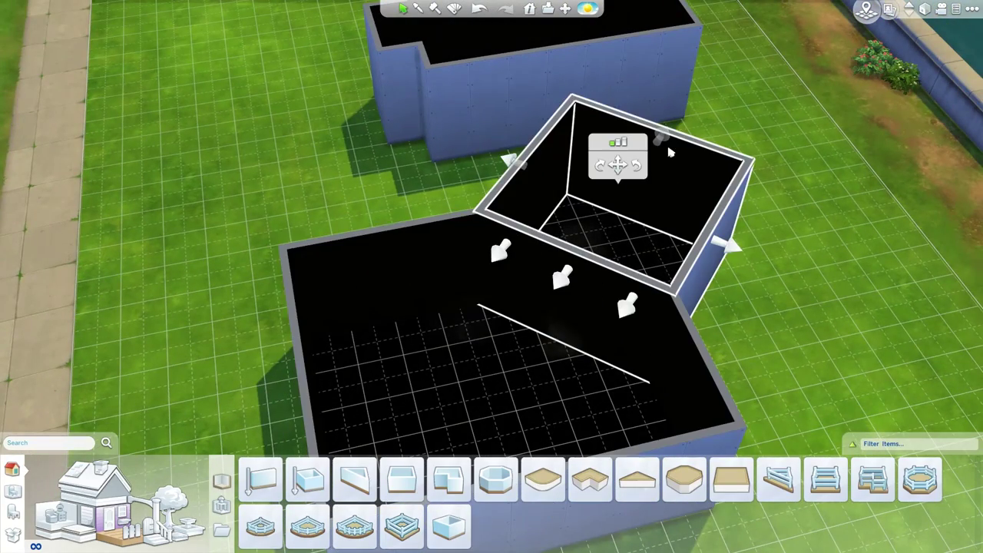
# - Delete the interior wall dividing the wing from the square room
pyautogui.click(547, 301)
pyautogui.click(568, 310)
pyautogui.click(619, 330)
pyautogui.click(568, 284)
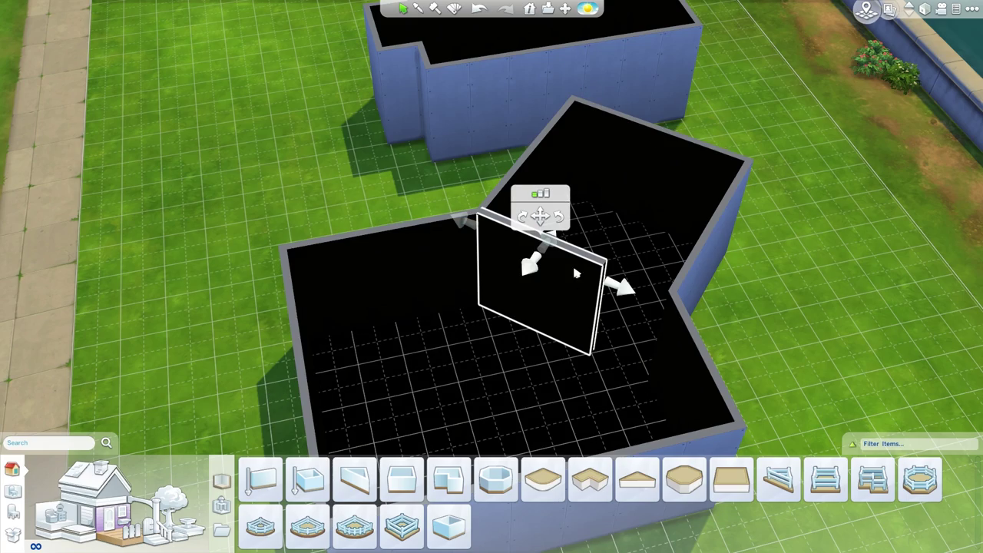
pyautogui.press('Delete')
pyautogui.scroll(-8, 593, 309)
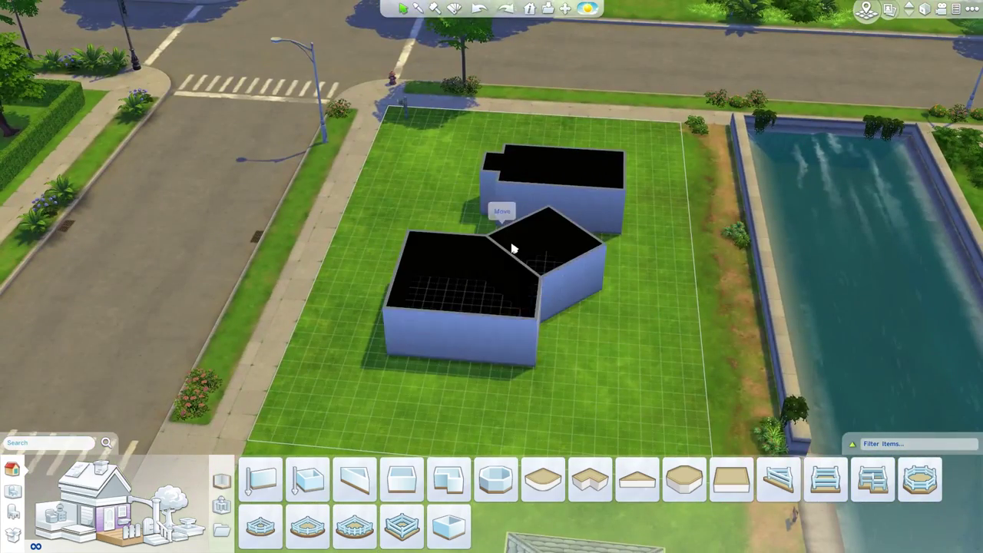
# - Delete the angled section and draw new angled walls off the left room's edge
pyautogui.click(513, 248)
pyautogui.press('Delete')
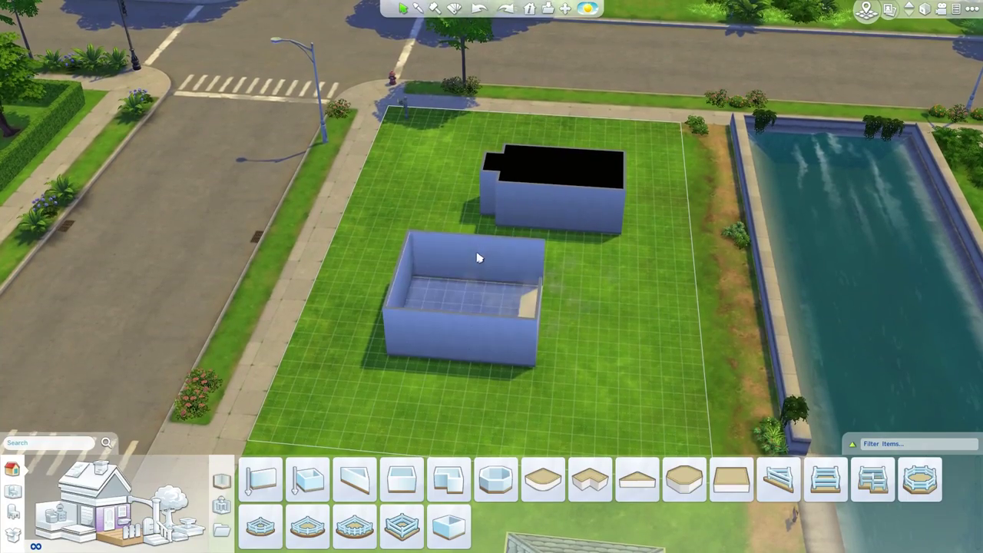
pyautogui.press('e')
pyautogui.scroll(5, 393, 199)
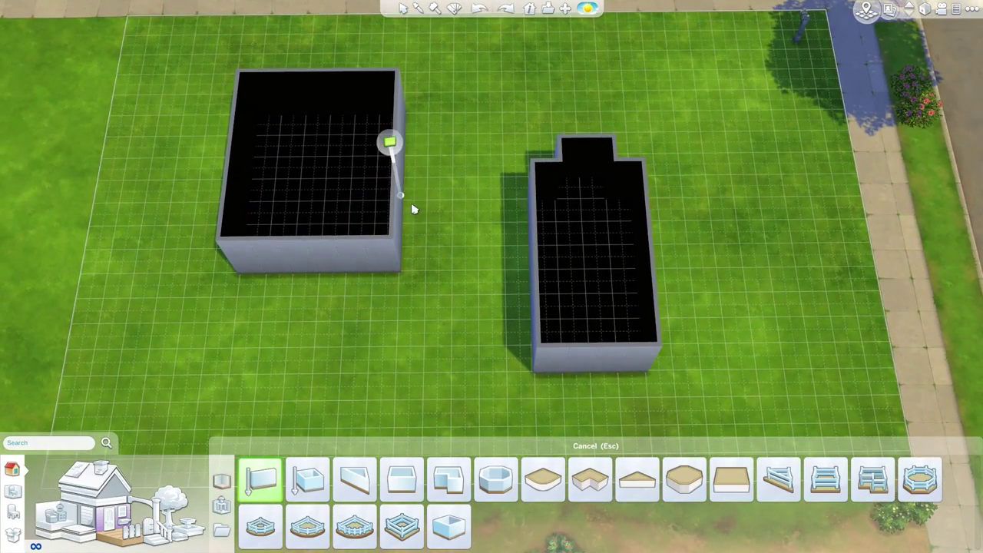
pyautogui.moveTo(412, 208); pyautogui.dragTo(499, 266)
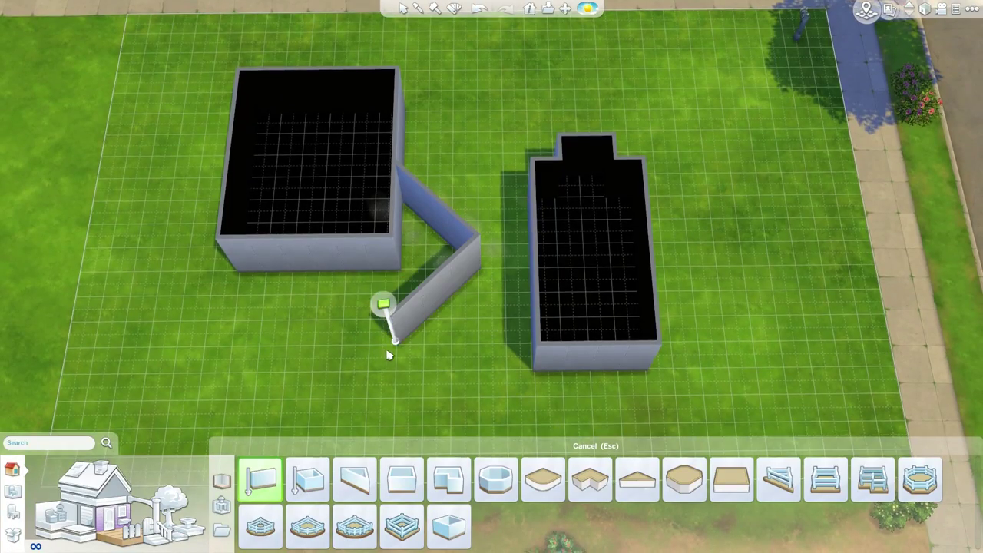
pyautogui.click(387, 353)
pyautogui.click(315, 276)
pyautogui.scroll(4, 474, 246)
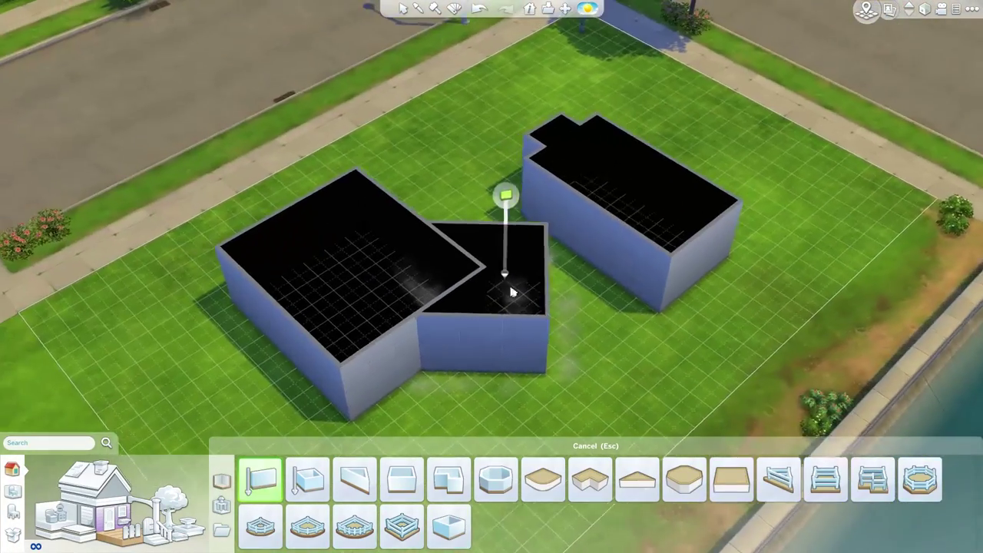
pyautogui.scroll(3, 467, 333)
pyautogui.press('Escape')
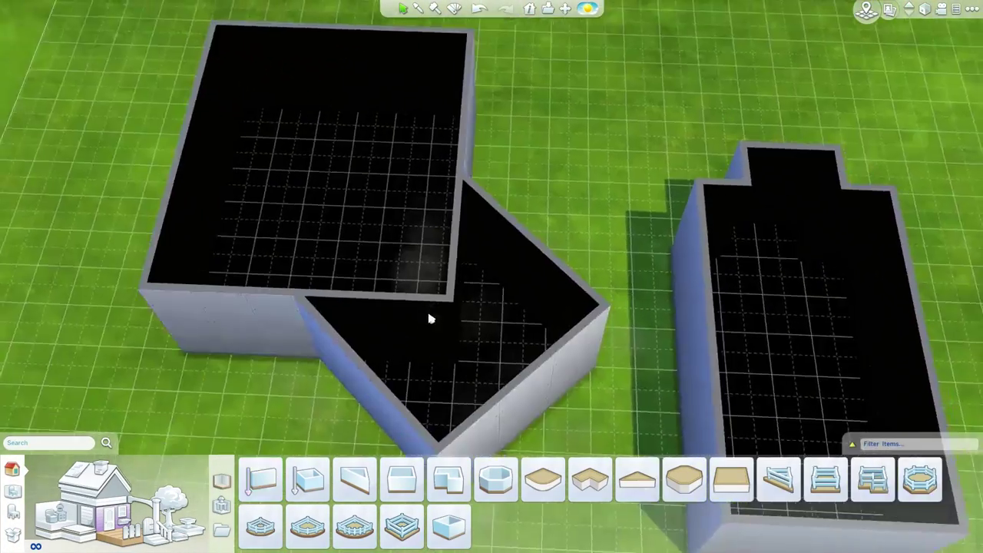
# - Remove the dividing wall to merge the new angled room into one bent room
pyautogui.click(384, 332)
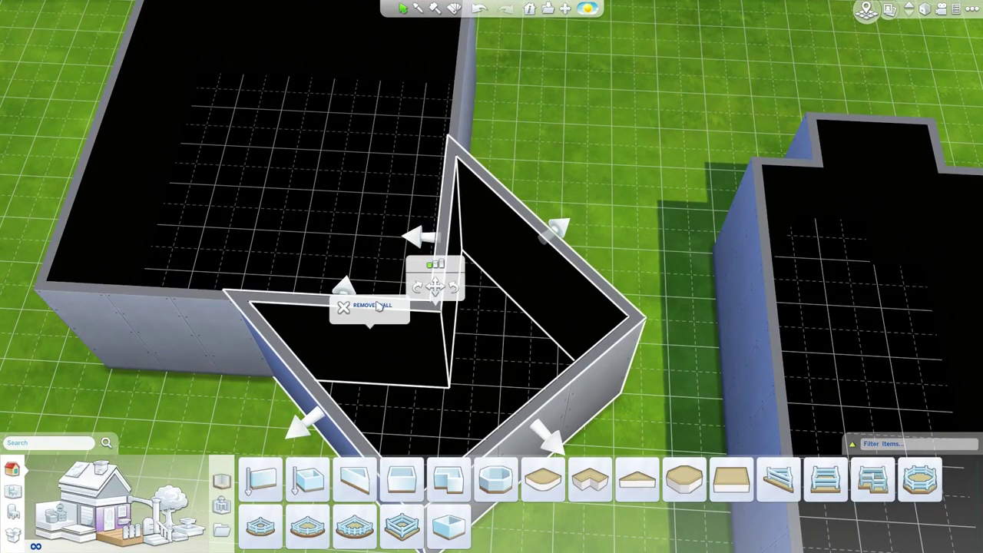
pyautogui.click(376, 305)
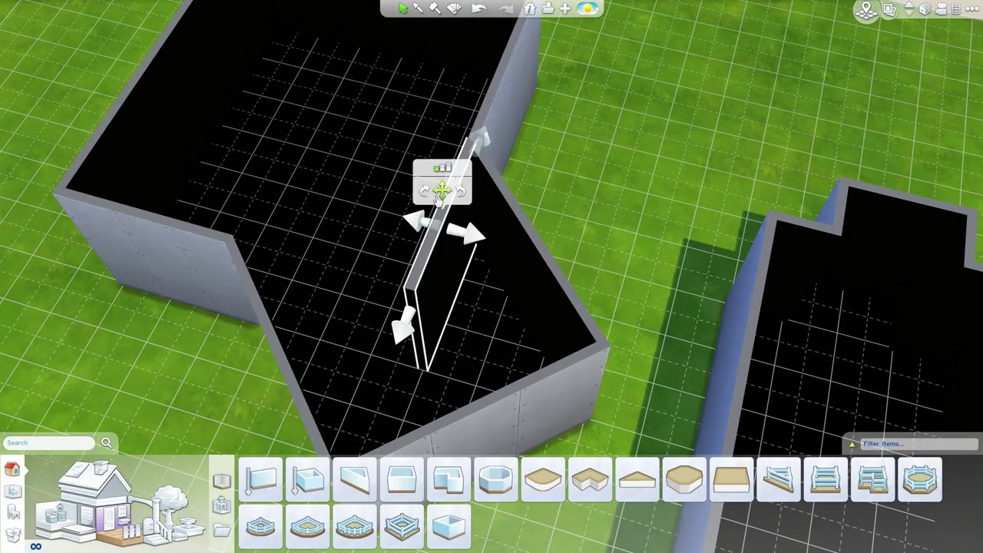
pyautogui.scroll(-5, 579, 176)
pyautogui.press('e')
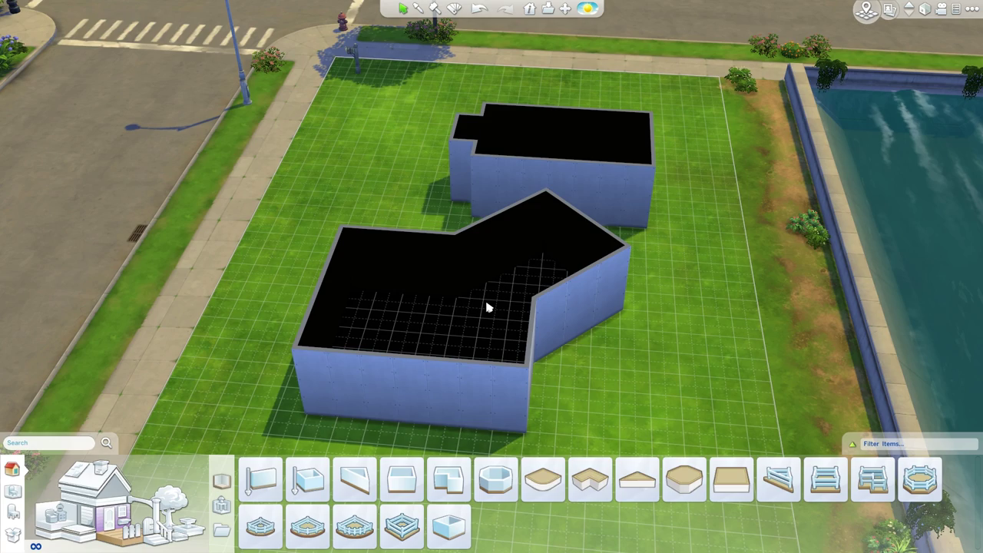
# - Move up to the second floor and drag out a room box over the bent room
pyautogui.moveTo(721, 212); pyautogui.dragTo(491, 213)
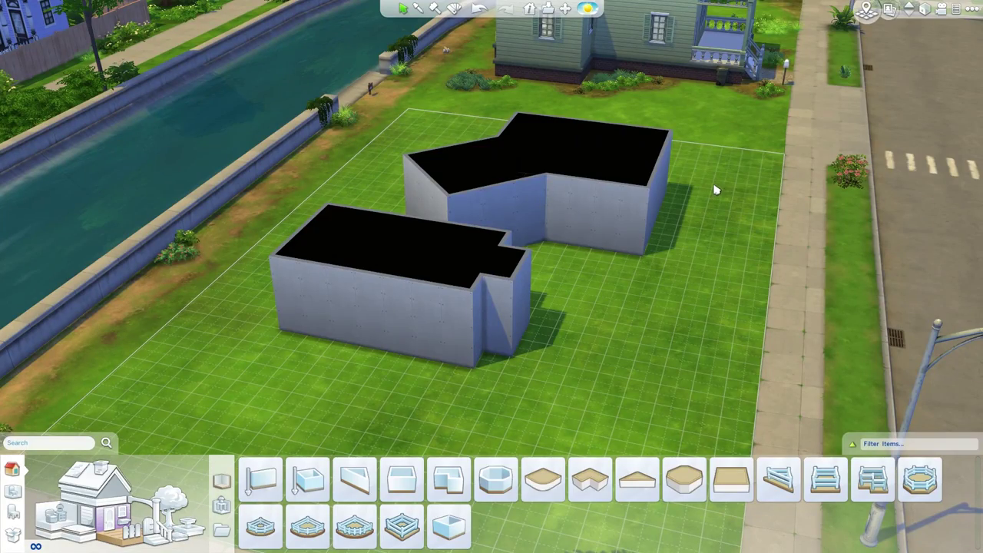
pyautogui.scroll(5, 714, 190)
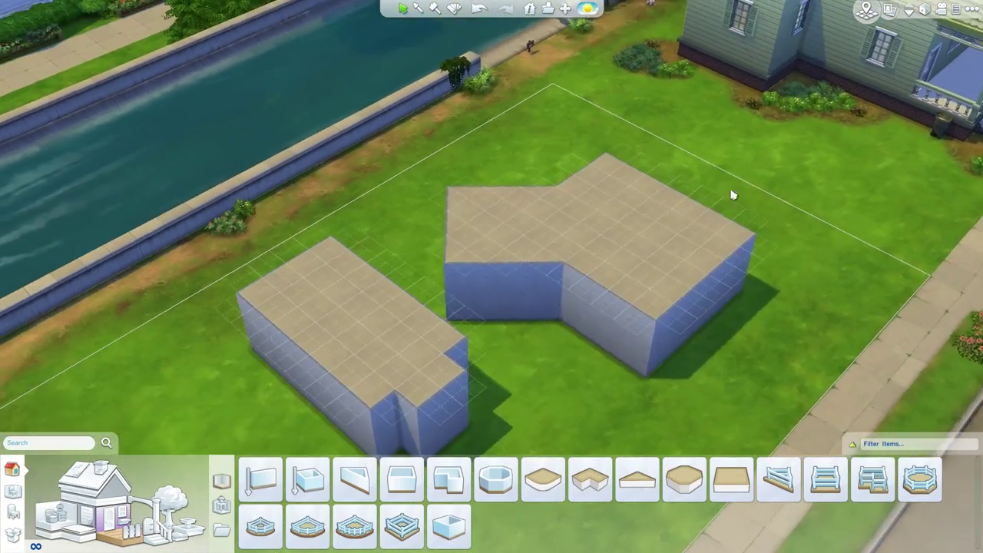
pyautogui.scroll(3, 735, 197)
pyautogui.click(308, 479)
pyautogui.moveTo(552, 139); pyautogui.dragTo(588, 333)
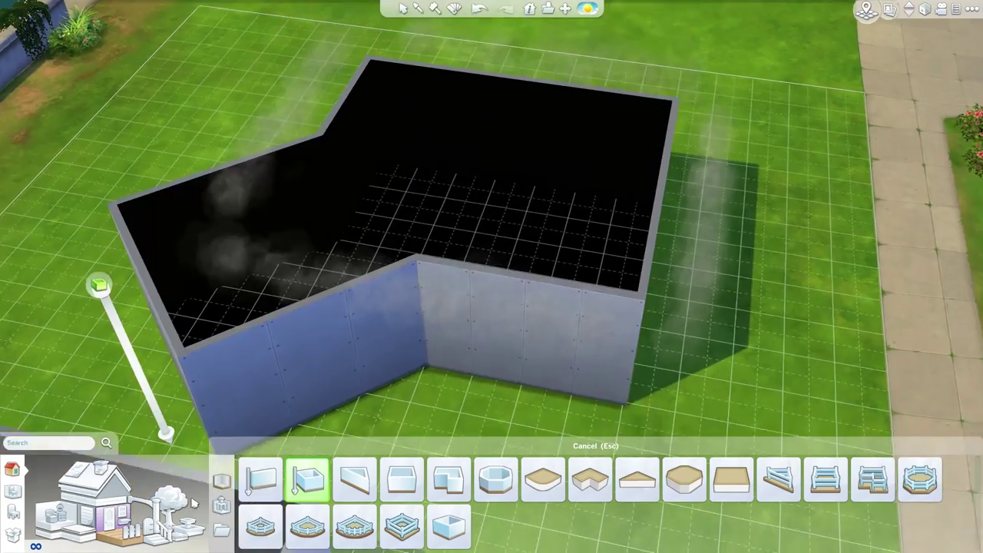
# - Place the brown wooden staircase inside the upper-floor room, then bring up the Windows catalog
pyautogui.click(161, 534)
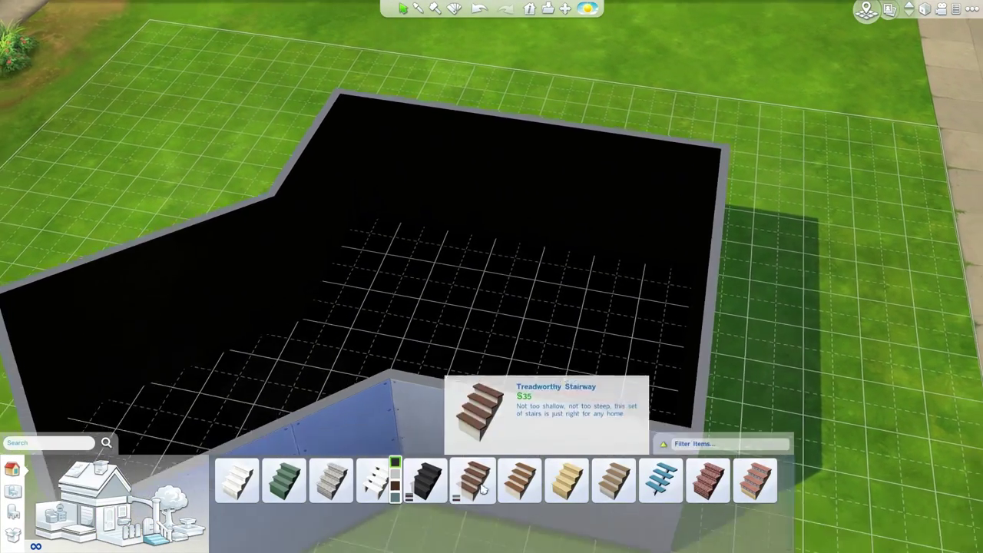
pyautogui.click(472, 479)
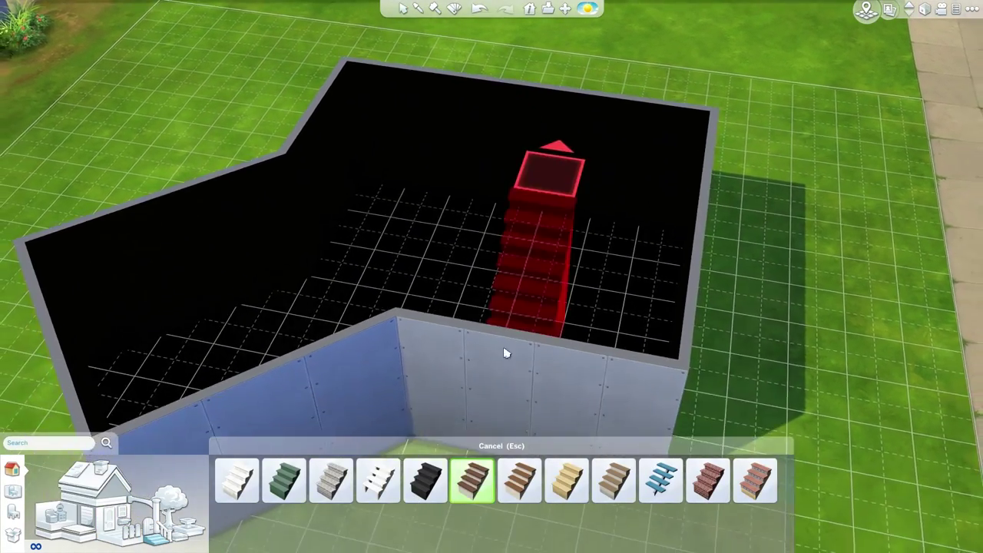
pyautogui.click(512, 235)
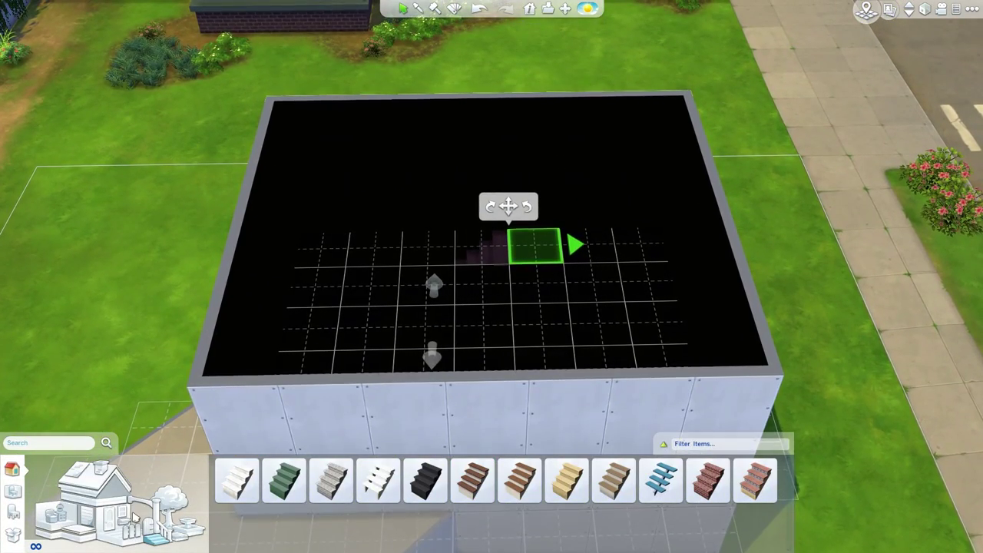
pyautogui.click(122, 513)
pyautogui.scroll(-1, 606, 544)
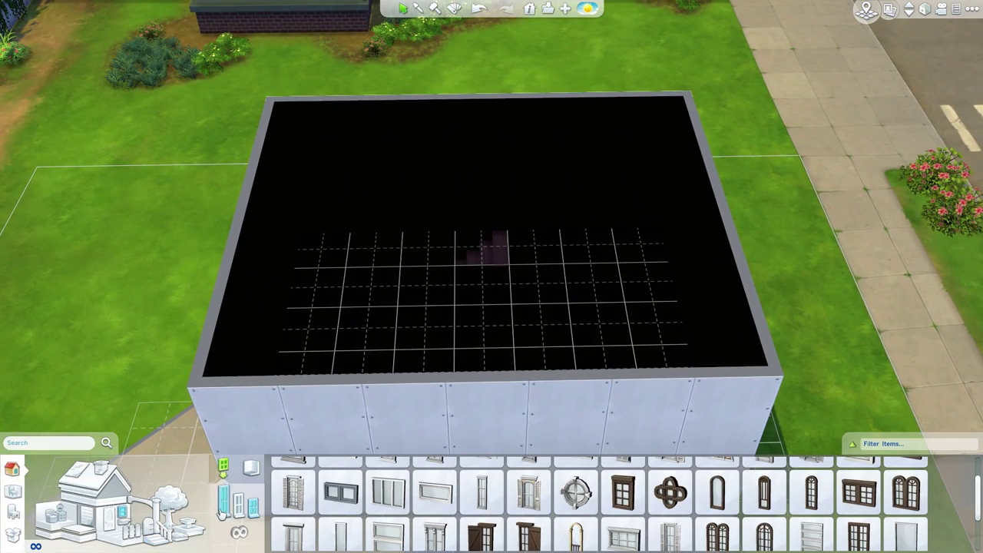
# - Place large glass windows on the ground floor's left and back walls
pyautogui.scroll(-1, 568, 535)
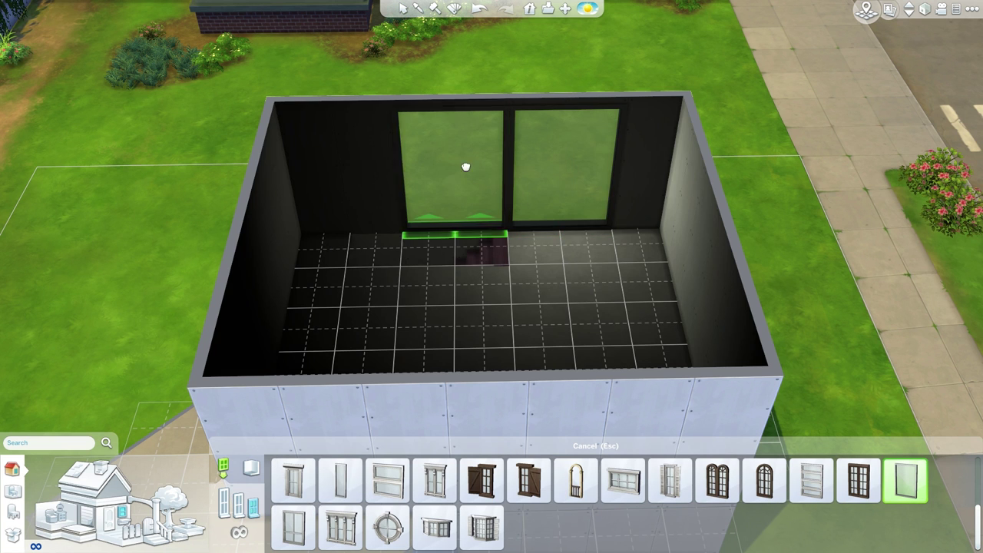
pyautogui.press('pagedown')
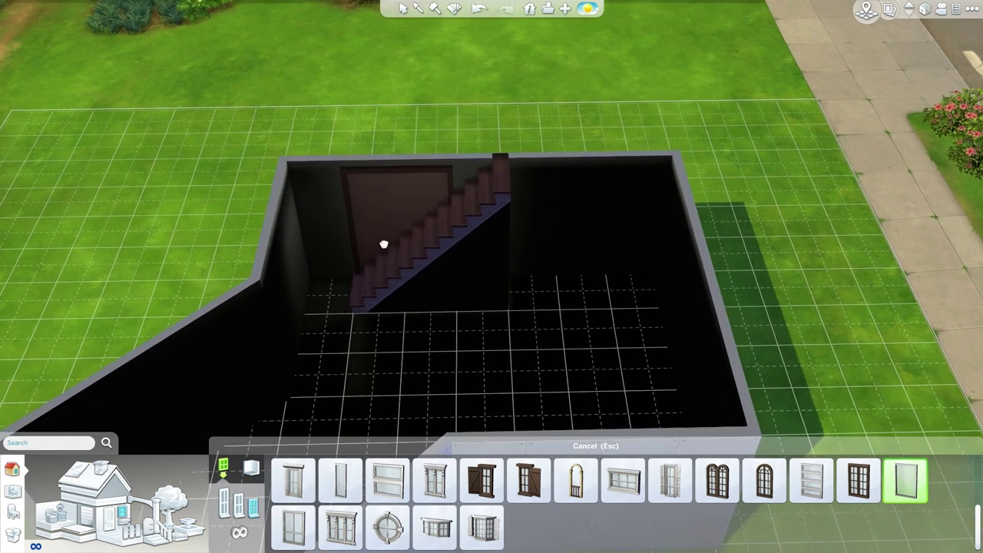
pyautogui.click(296, 307)
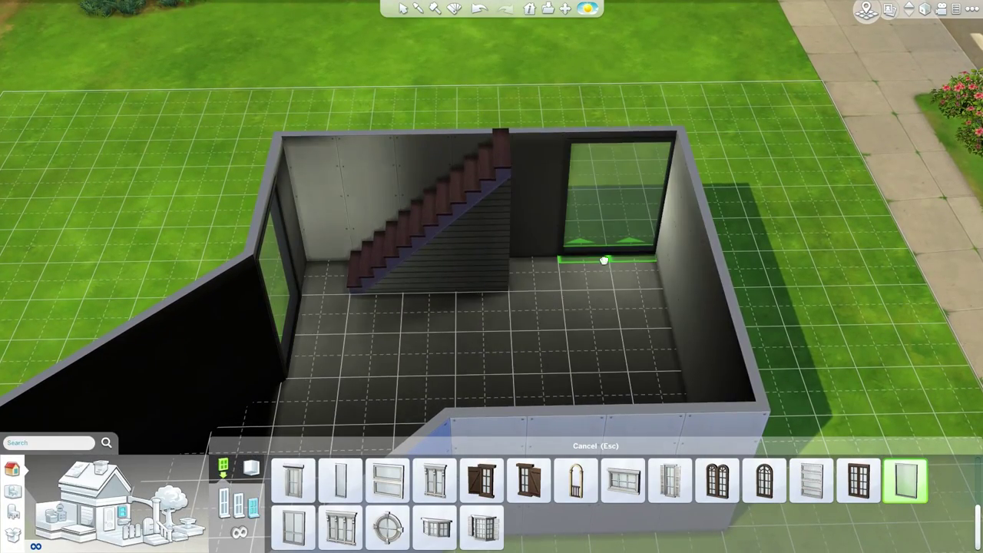
pyautogui.click(595, 257)
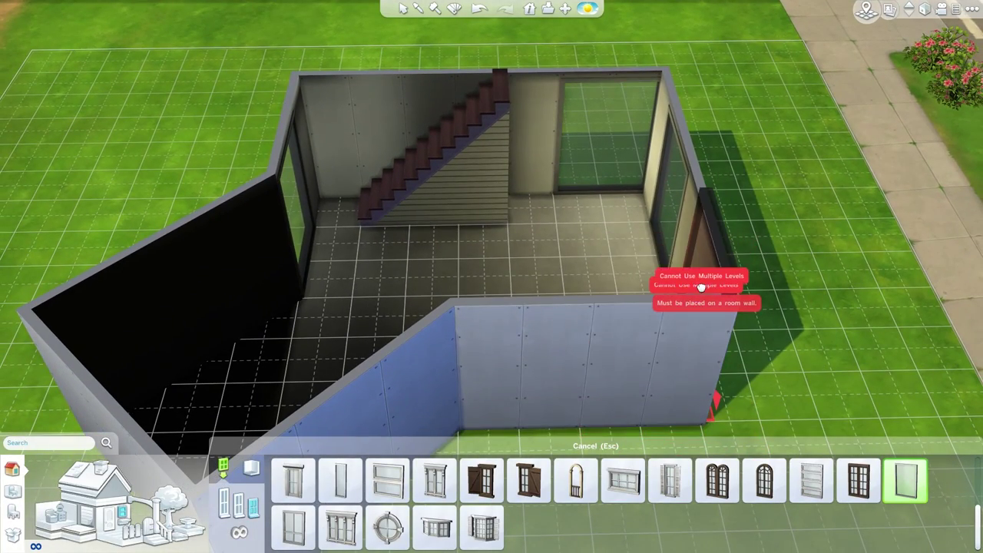
pyautogui.press(',')
pyautogui.press(',')
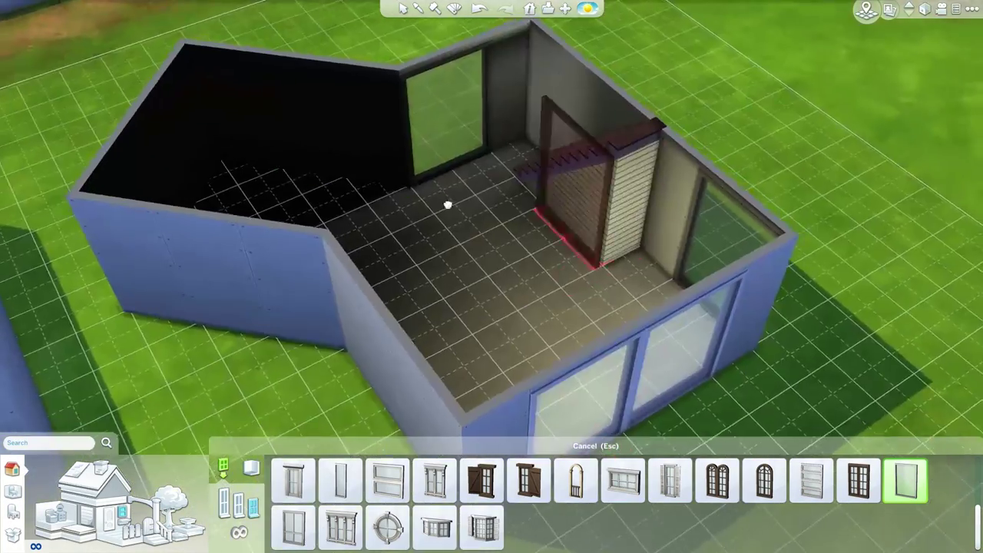
pyautogui.scroll(-6, 571, 211)
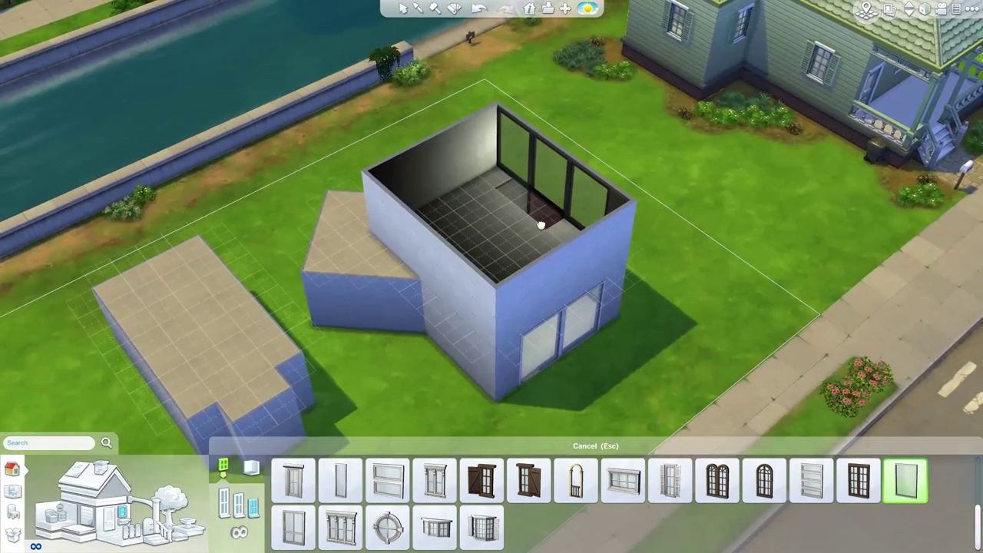
# - Finish placing windows and bring up the Floor Patterns catalog
pyautogui.press('Escape')
pyautogui.press(',')
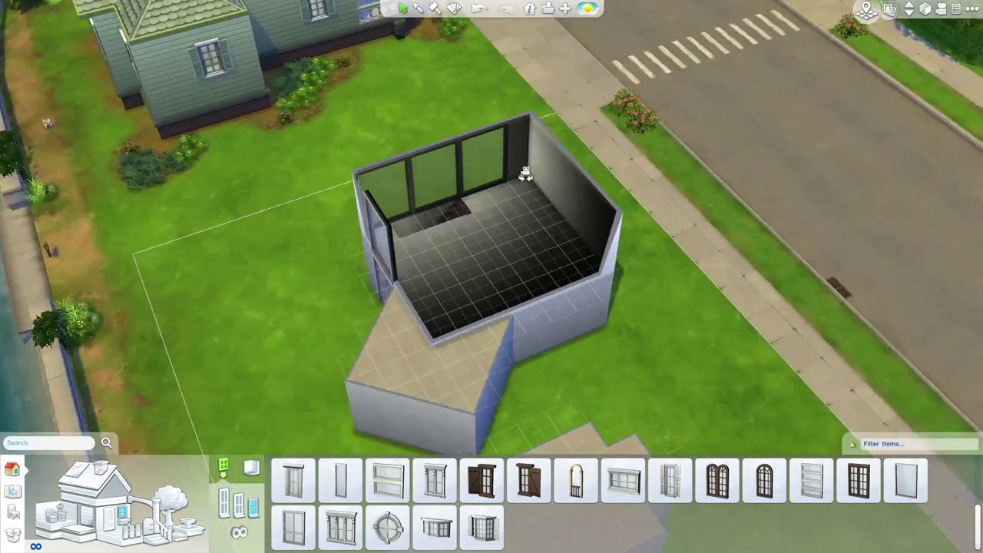
pyautogui.scroll(6, 525, 175)
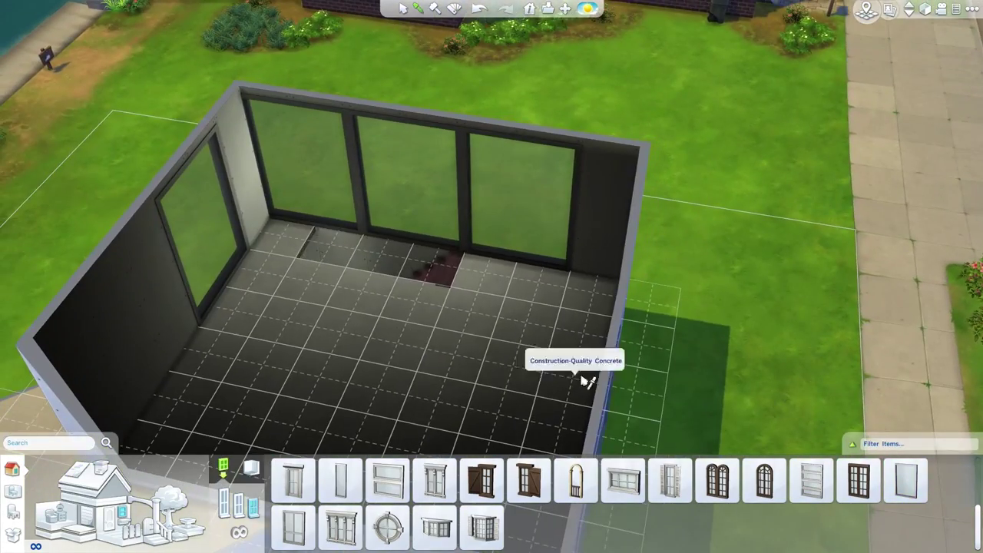
pyautogui.click(81, 530)
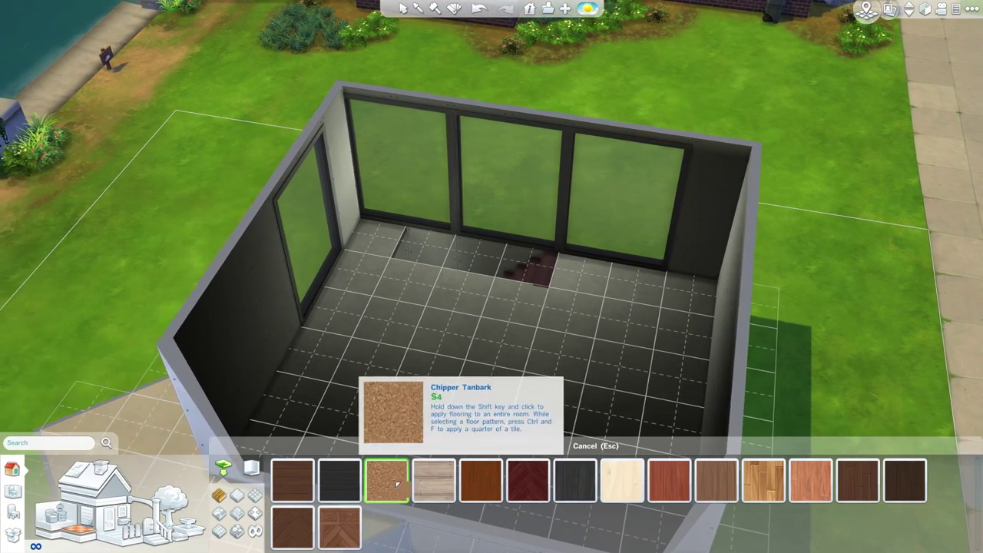
# - Try a Chipper Tanbark wood-chip floor strip across the room, then undo it to keep the grey tiles
pyautogui.click(386, 480)
pyautogui.scroll(3, 450, 274)
pyautogui.moveTo(304, 301); pyautogui.dragTo(638, 384)
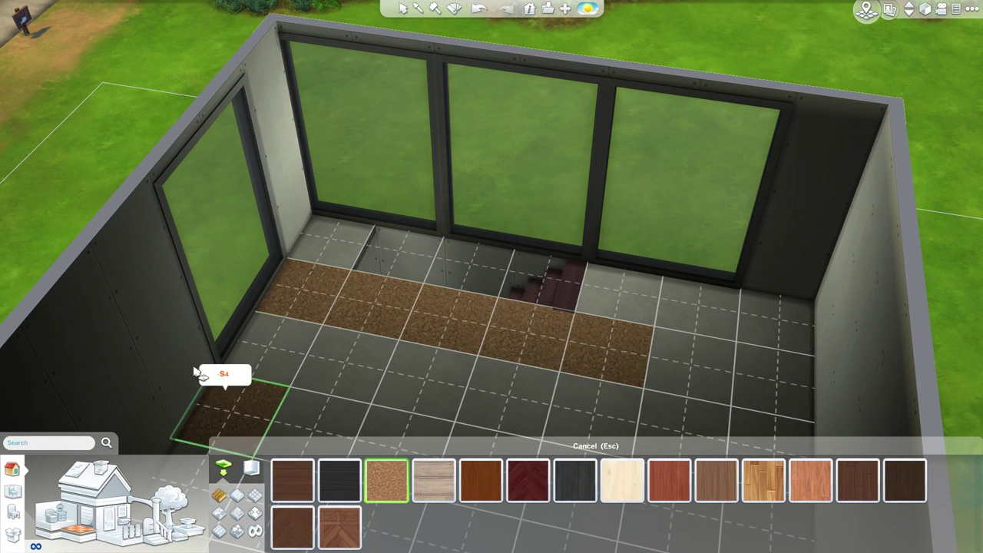
pyautogui.hotkey('ctrl', 'z')
pyautogui.press('Escape')
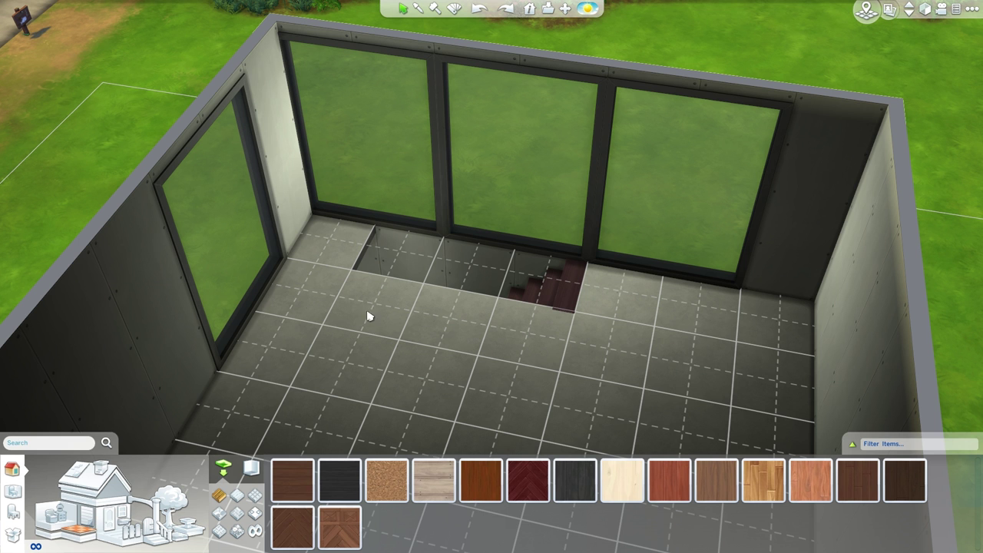
# - Select the upper-floor room and orbit the view to face its front
pyautogui.click(236, 257)
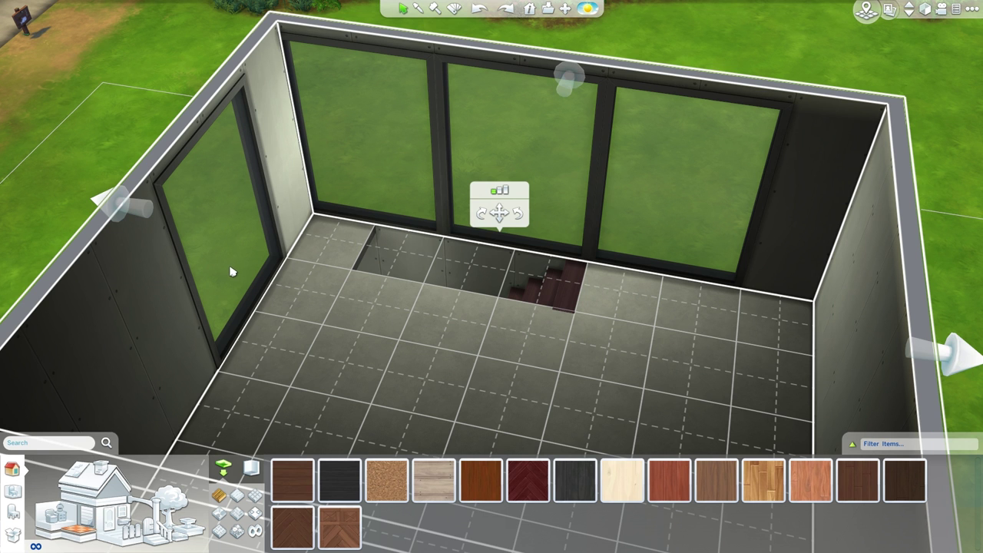
pyautogui.scroll(2, 240, 205)
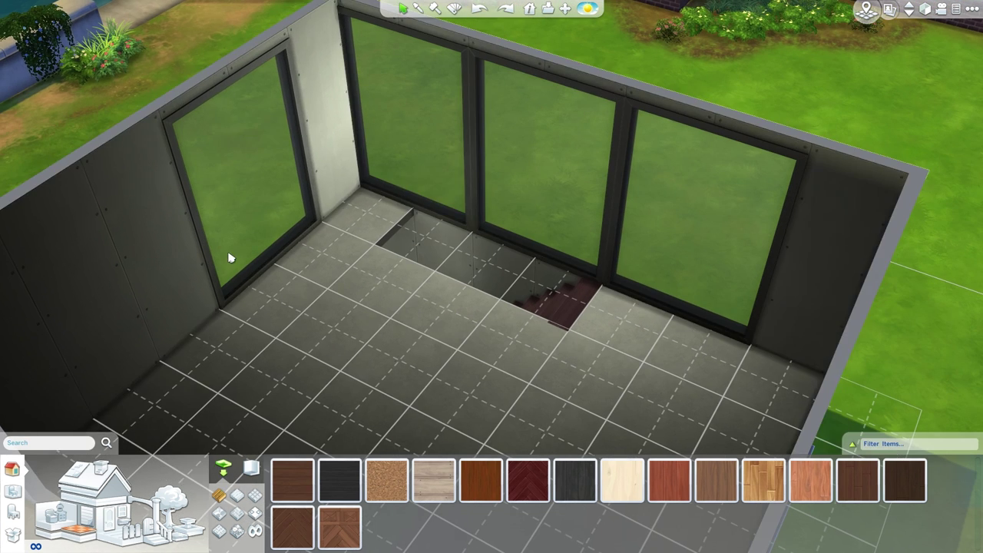
pyautogui.scroll(-3, 233, 213)
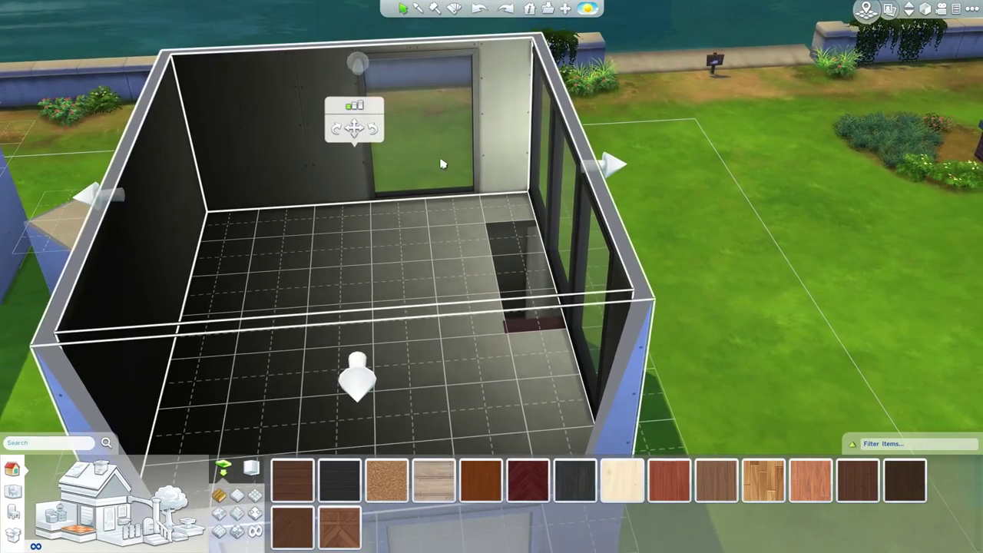
pyautogui.moveTo(440, 104)
pyautogui.press('e')
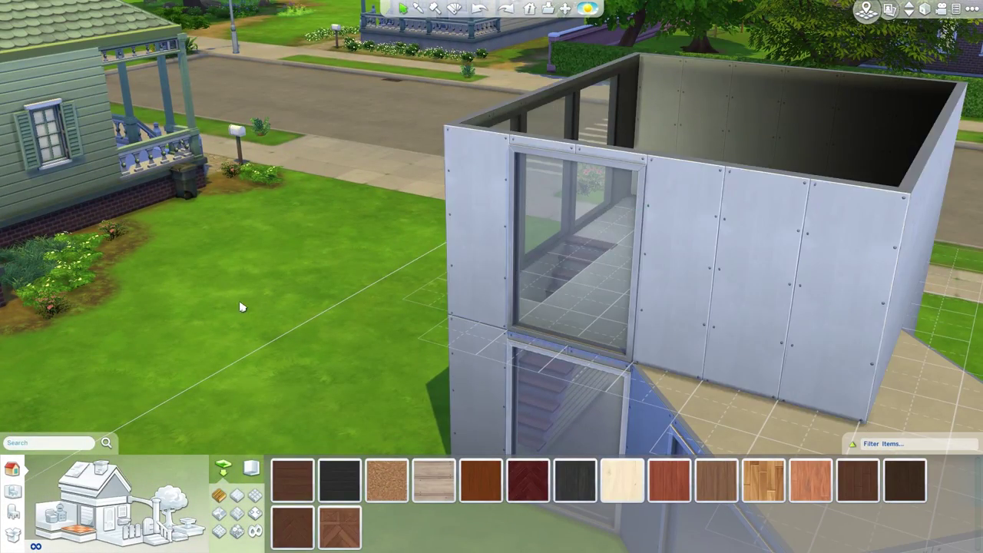
# - Slide the upper-floor glass window farther along its wall toward the middle
pyautogui.click(130, 513)
pyautogui.moveTo(631, 255); pyautogui.dragTo(673, 278)
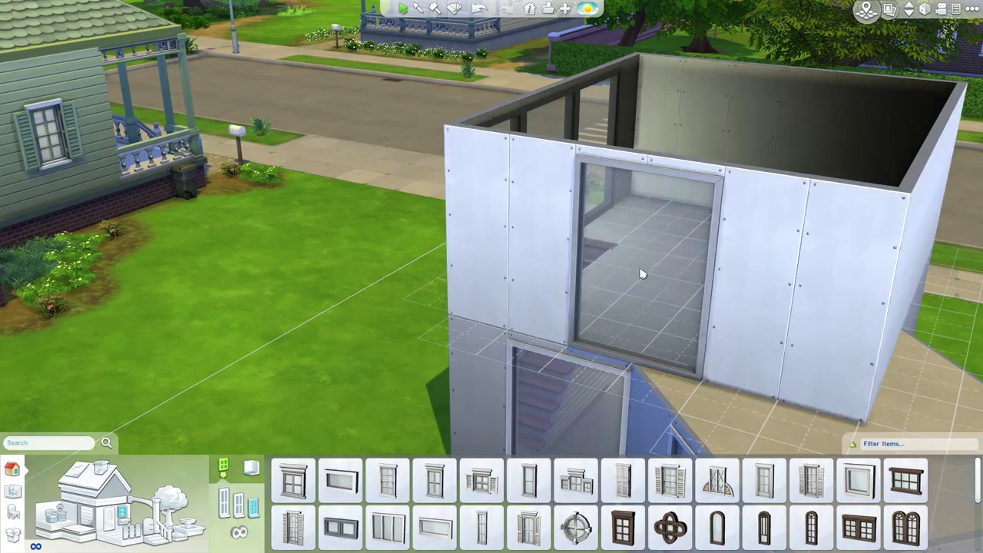
pyautogui.press('e')
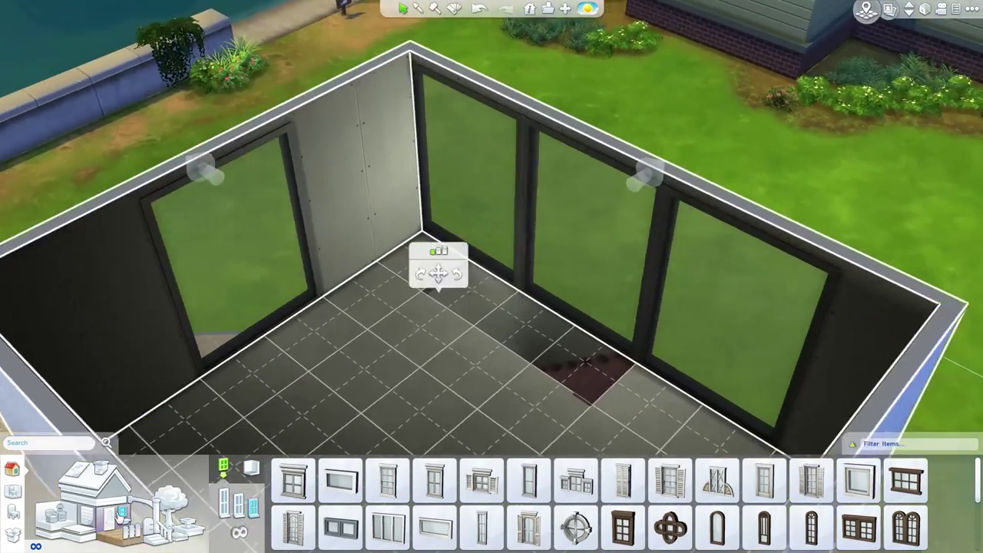
# - Bring up the room tools and switch to the Fences and railings catalog
pyautogui.click(119, 525)
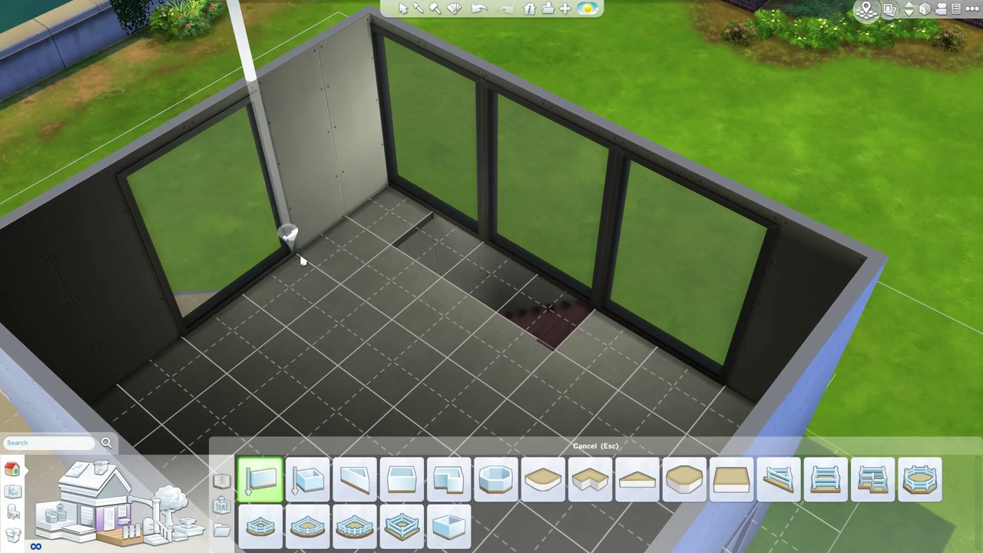
pyautogui.scroll(1, 304, 258)
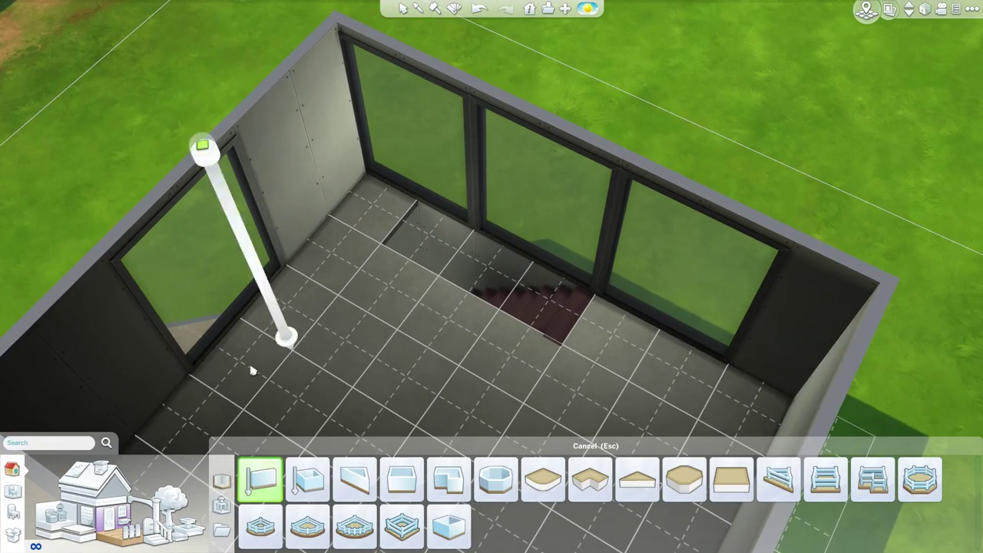
pyautogui.click(136, 540)
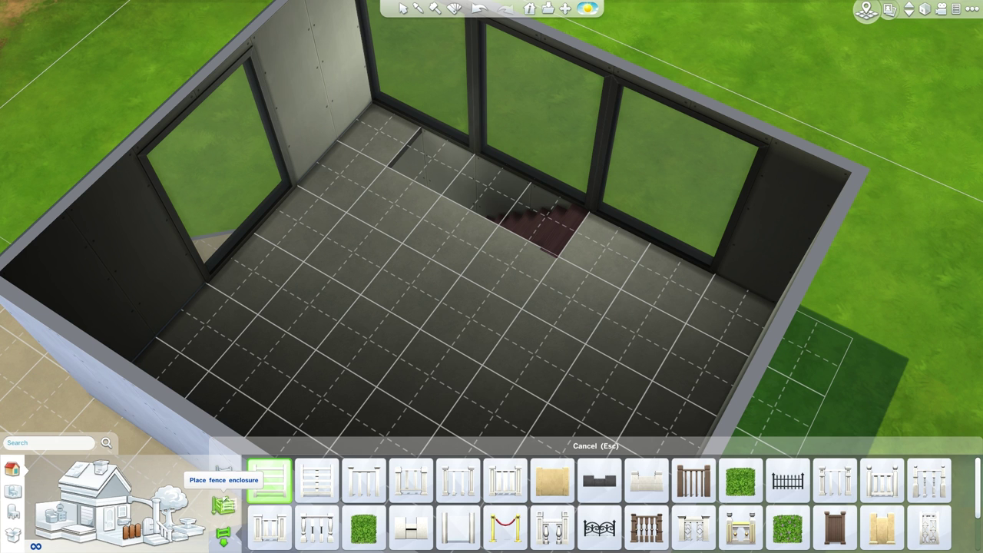
# - Draw a white Ladder-Style Horizontal fence along the stairwell opening
pyautogui.moveTo(346, 213)
pyautogui.mouseDown()
pyautogui.moveTo(538, 305)
pyautogui.moveTo(585, 273)
pyautogui.mouseUp()
pyautogui.press('Escape')
pyautogui.click(449, 220)
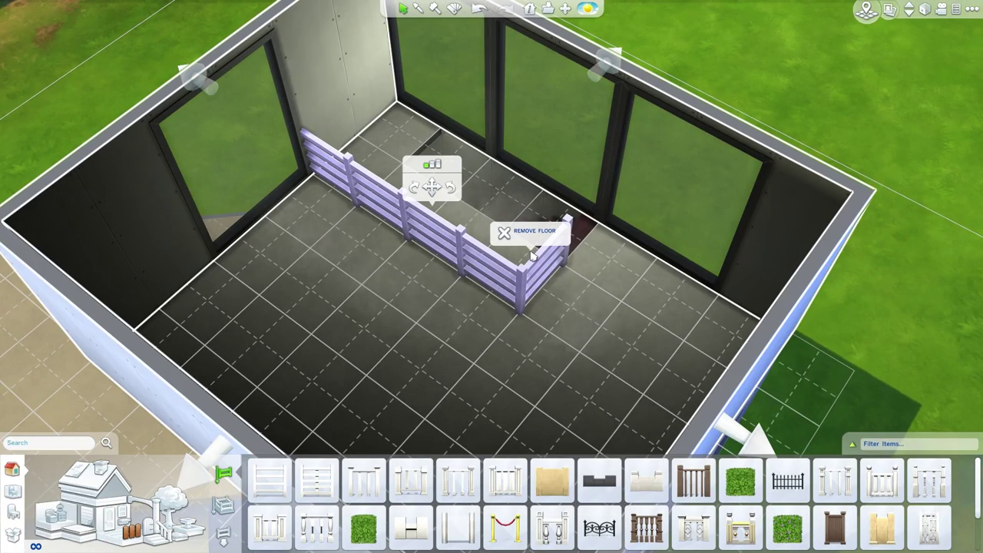
pyautogui.scroll(-3, 532, 255)
pyautogui.scroll(3, 357, 225)
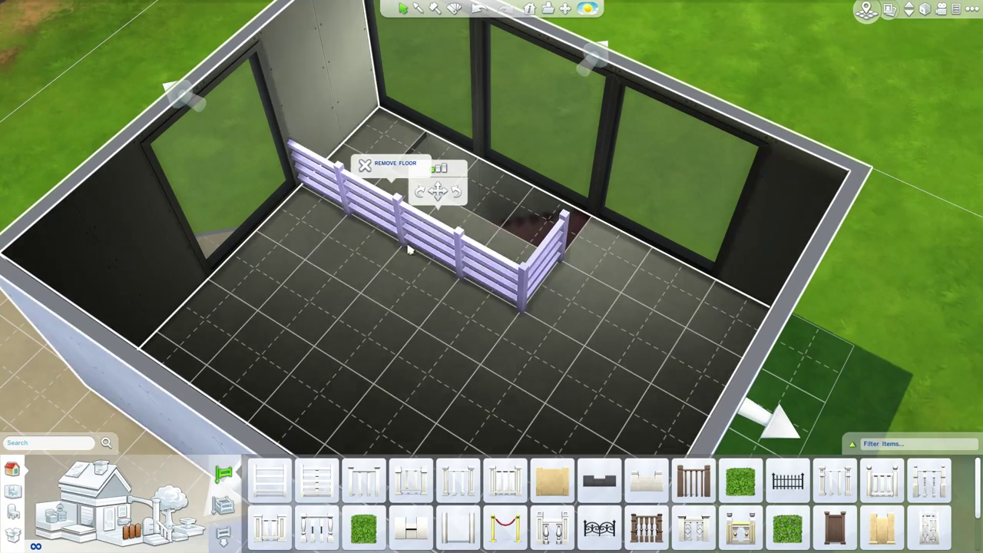
pyautogui.scroll(-3, 406, 247)
pyautogui.press('e')
# - Undo the stray short fence segment and stretch a new section from the fence end
pyautogui.click(548, 338)
pyautogui.scroll(3, 556, 350)
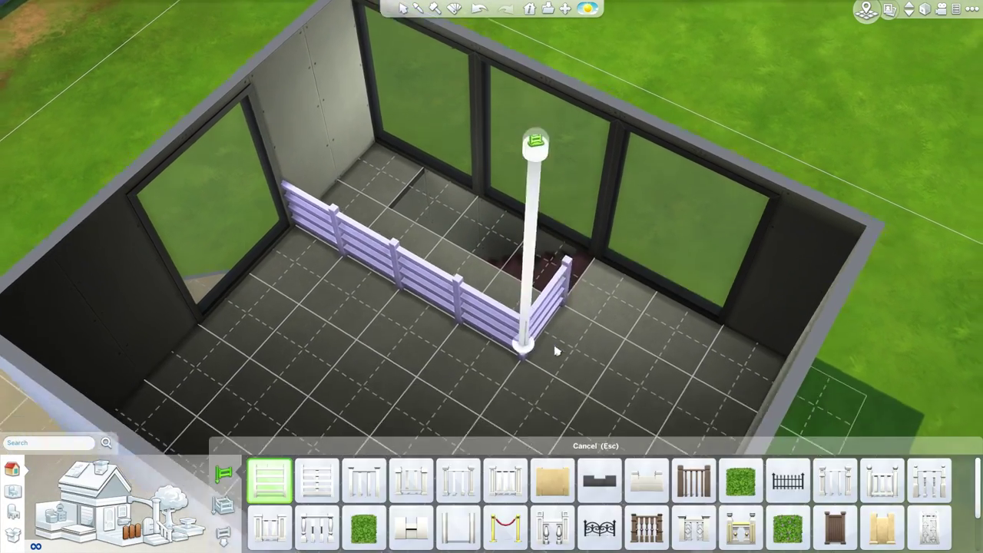
pyautogui.scroll(-3, 556, 350)
pyautogui.scroll(2, 606, 215)
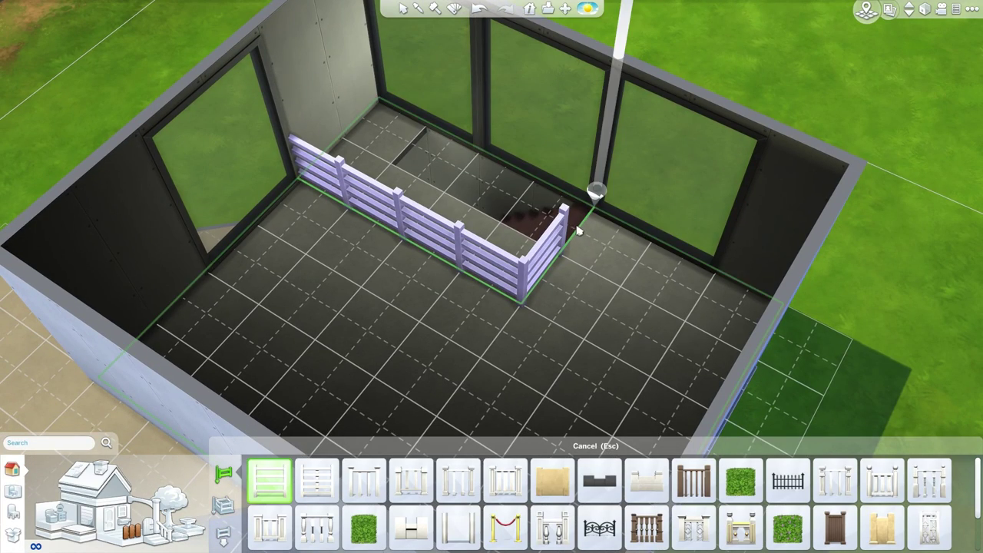
pyautogui.scroll(-3, 577, 231)
pyautogui.scroll(3, 694, 242)
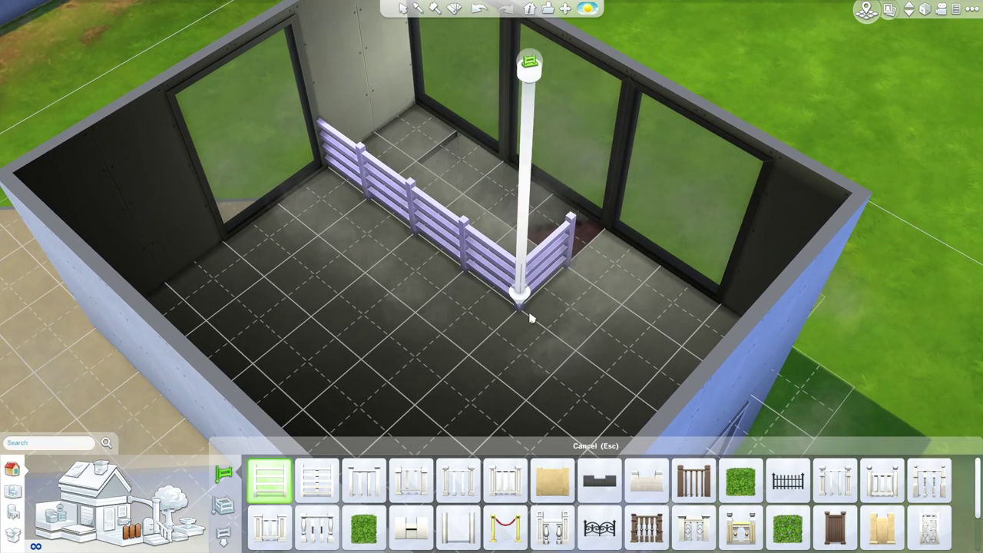
pyautogui.hotkey('ctrl', 'z')
pyautogui.moveTo(475, 282); pyautogui.dragTo(575, 290)
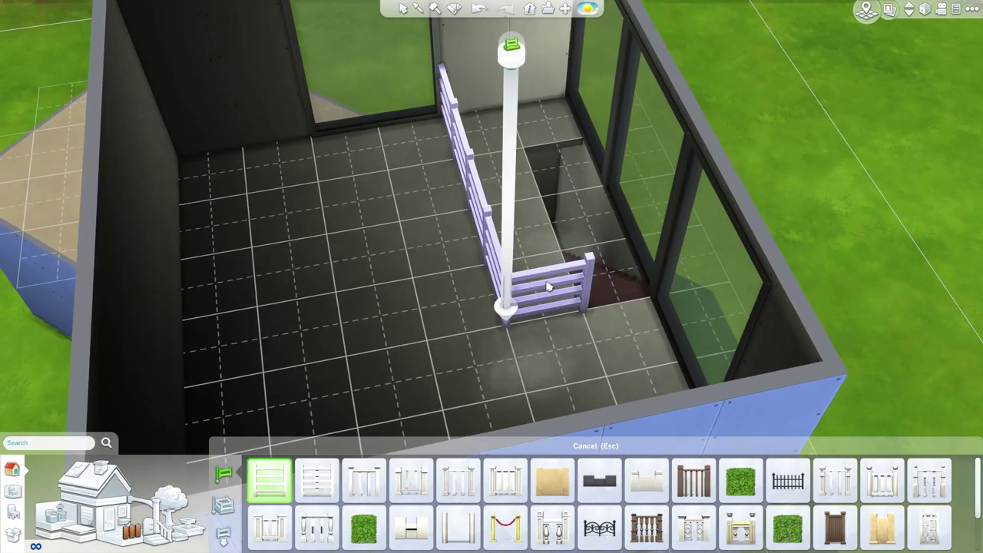
pyautogui.press('Escape')
# - Pick the ladder fence again, exit the fence tool, and select the placed stairwell fence
pyautogui.scroll(-5, 394, 282)
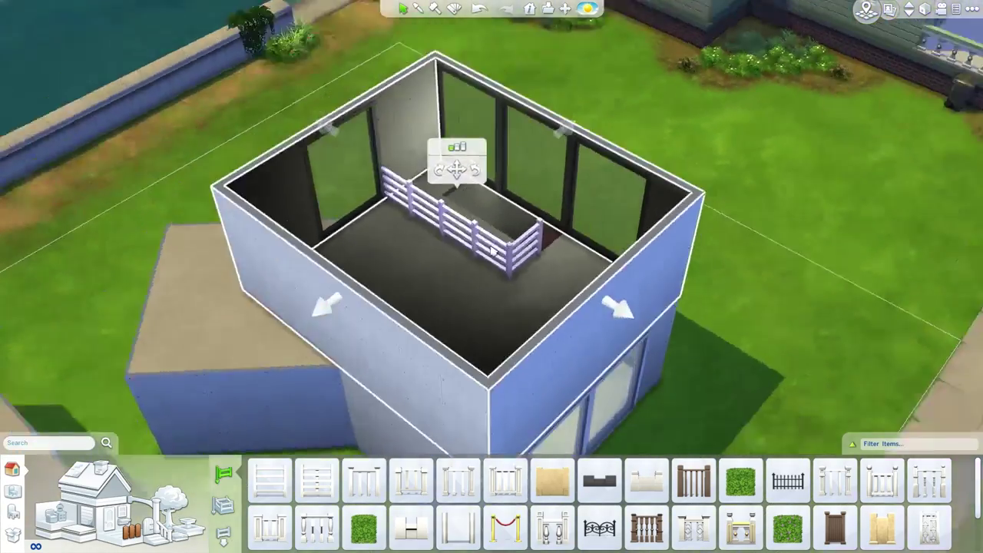
pyautogui.scroll(3, 461, 277)
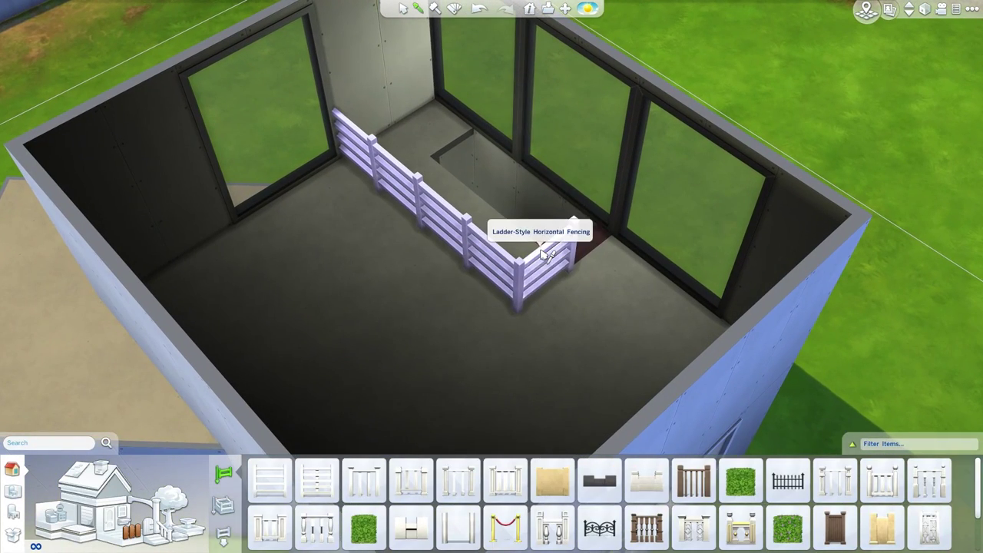
pyautogui.press('e')
pyautogui.click(500, 259)
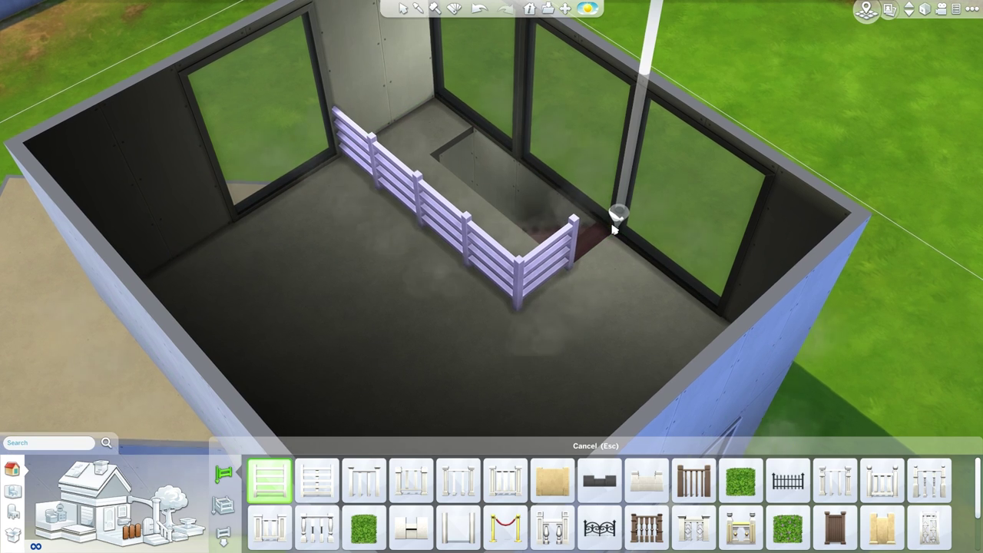
pyautogui.press('Escape')
pyautogui.click(428, 180)
# - Orbit around the room to inspect the L-shaped stairwell railing from several angles, then deselect it
pyautogui.scroll(-4, 428, 180)
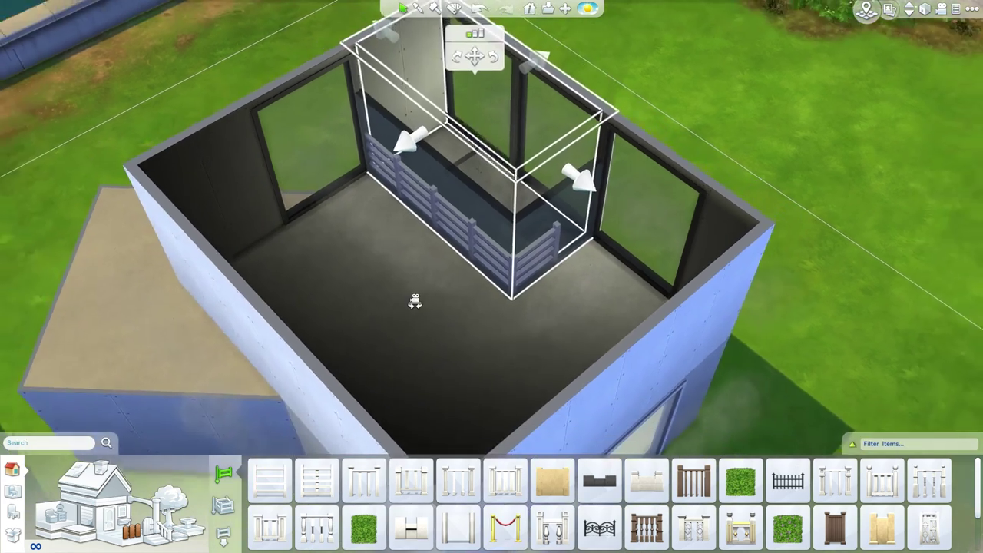
pyautogui.press('e')
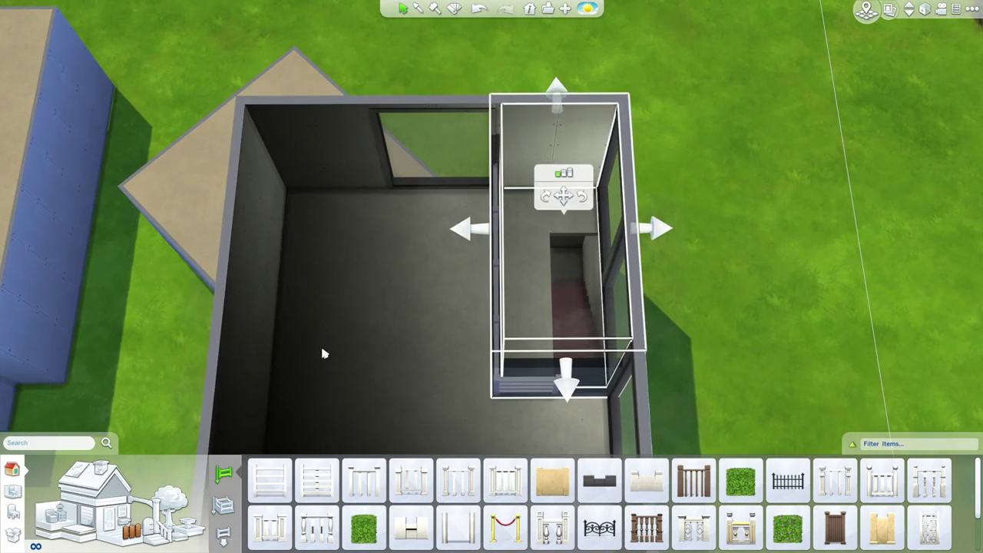
pyautogui.scroll(5, 445, 334)
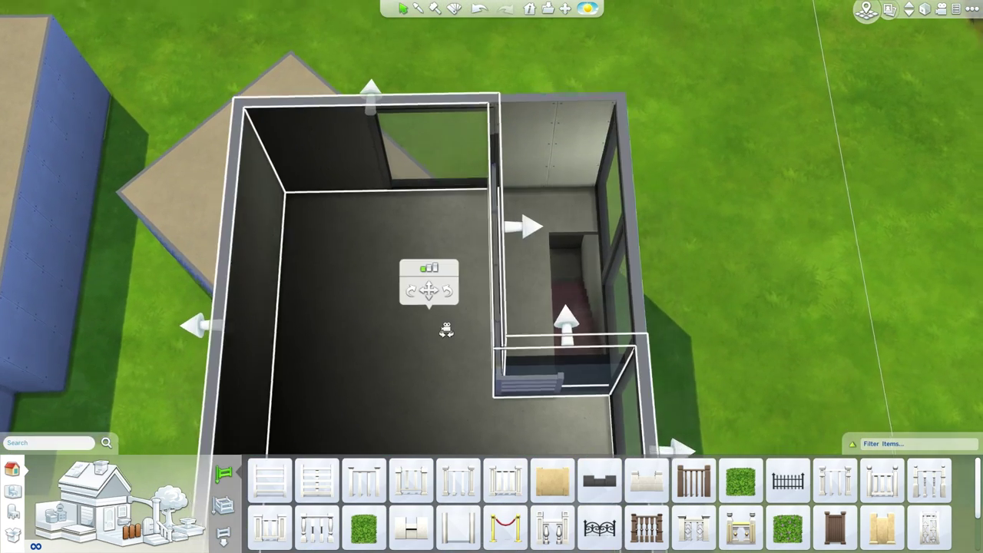
pyautogui.press('e')
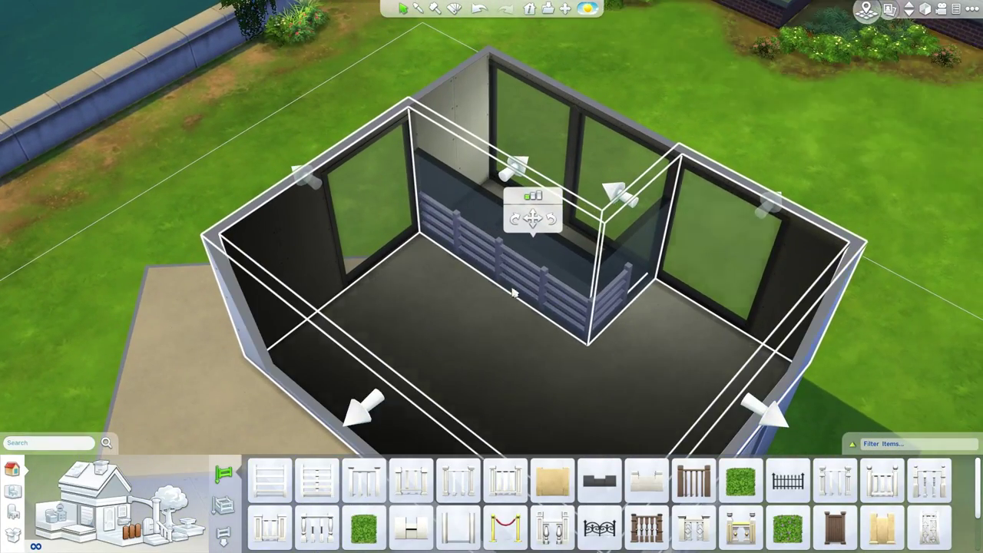
pyautogui.scroll(-3, 634, 238)
pyautogui.press('e')
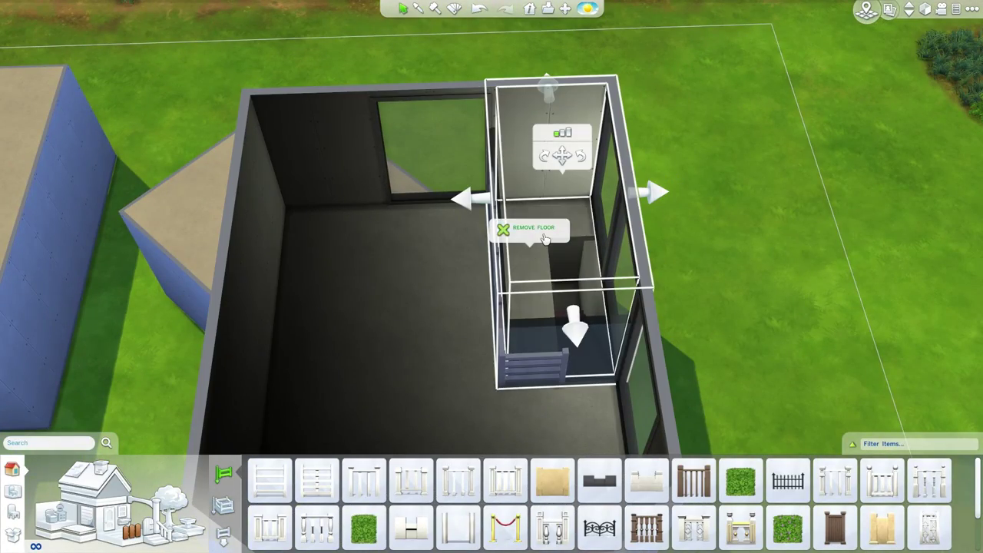
pyautogui.scroll(4, 756, 262)
pyautogui.press('e')
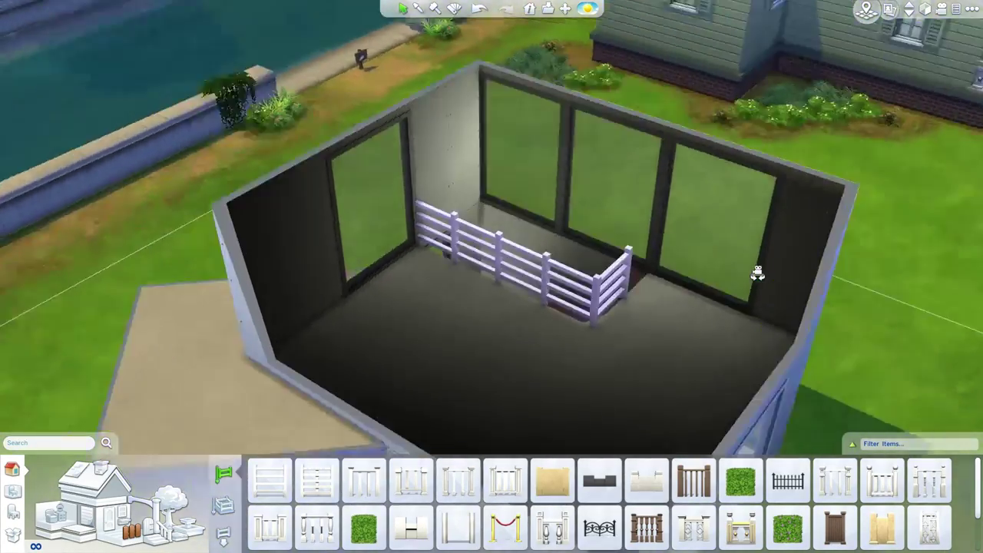
pyautogui.scroll(-4, 756, 265)
pyautogui.press('e')
pyautogui.scroll(4, 757, 272)
pyautogui.press('e')
pyautogui.scroll(-2, 754, 273)
pyautogui.press('e')
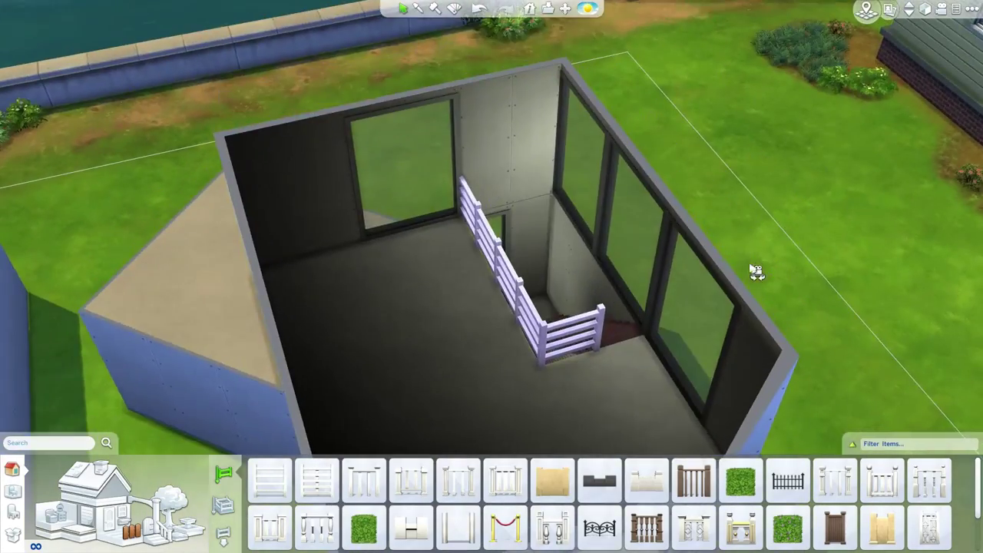
pyautogui.scroll(4, 491, 196)
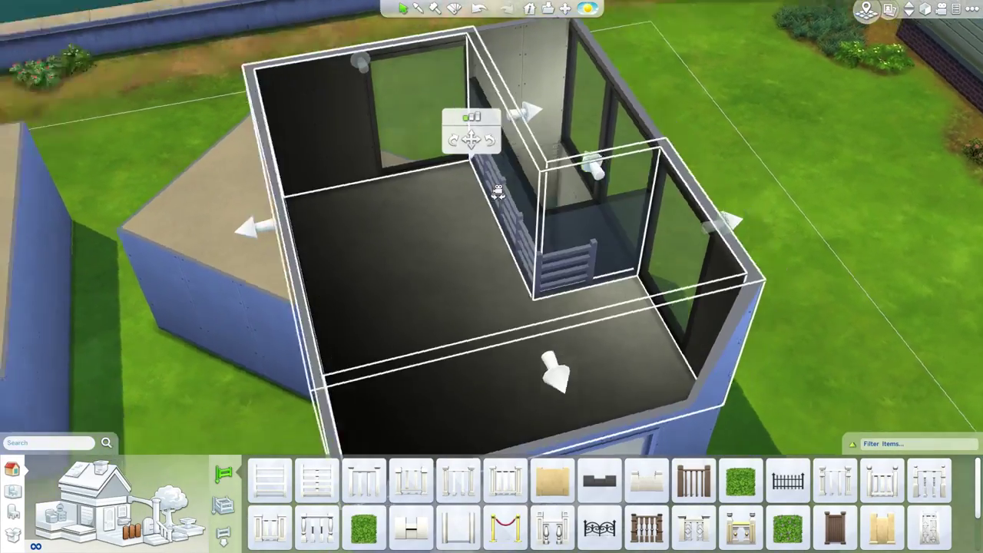
pyautogui.scroll(-2, 495, 185)
pyautogui.press('e')
pyautogui.scroll(3, 538, 192)
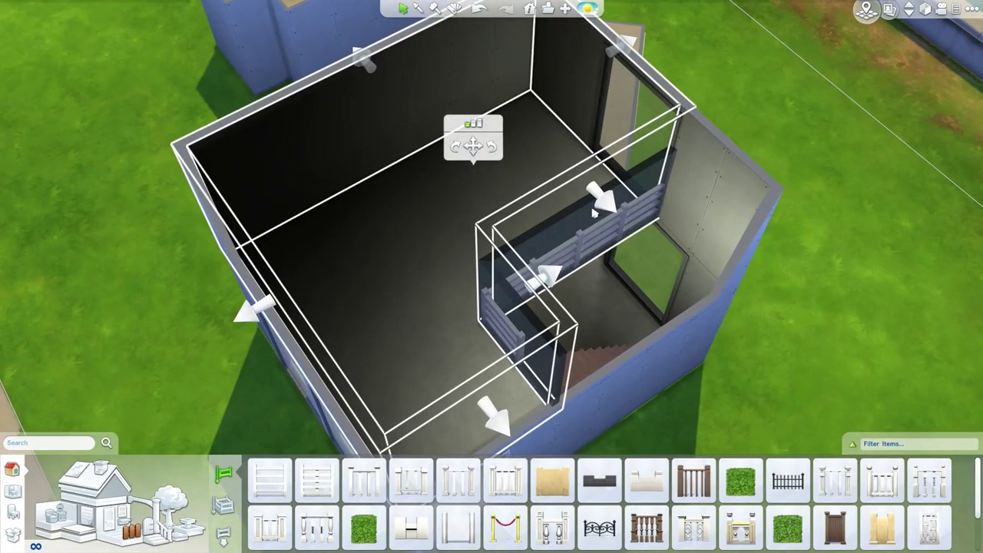
pyautogui.press('e')
pyautogui.click(829, 246)
pyautogui.press('e')
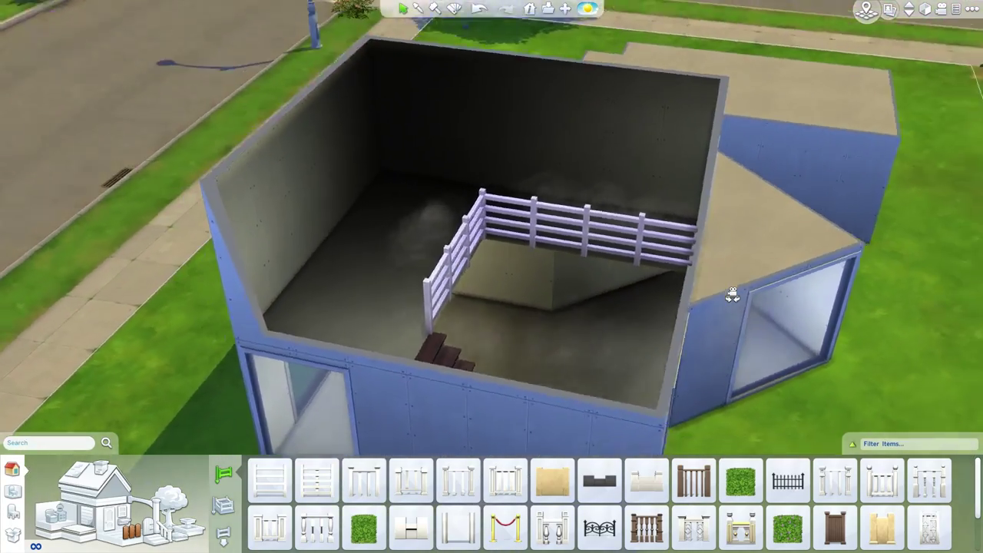
pyautogui.press('e')
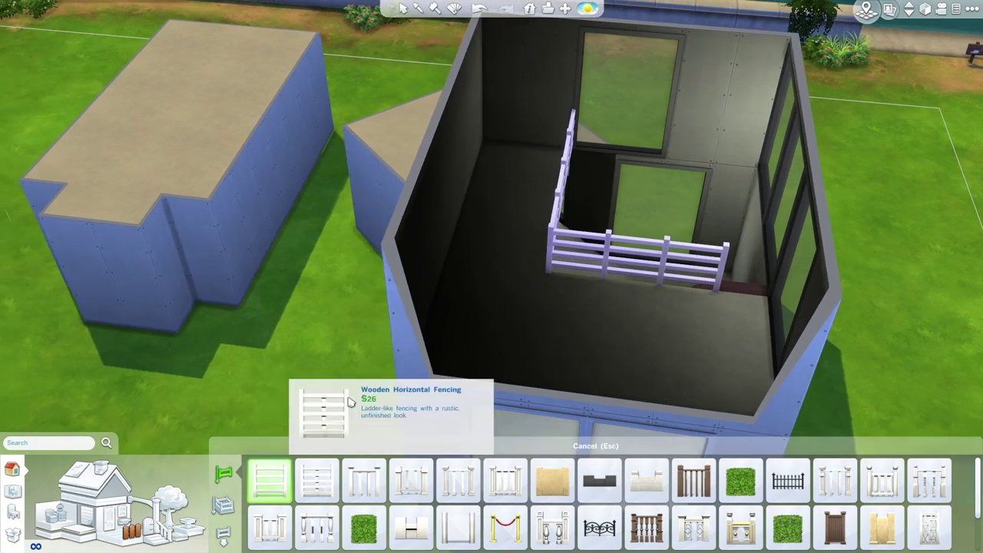
# - Extend the ladder-style fence into an L along the front-wall opening and view it from the back
pyautogui.click(269, 480)
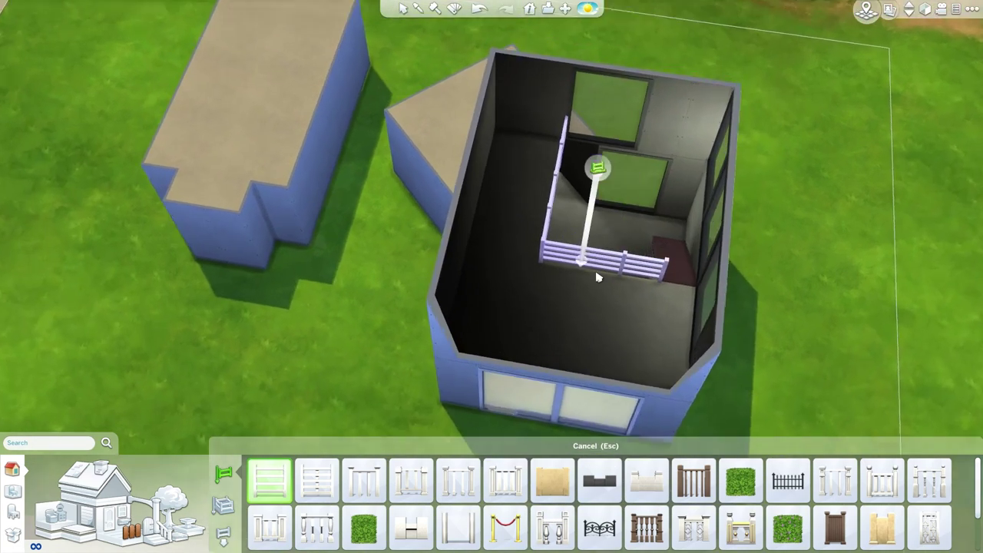
pyautogui.scroll(2, 597, 278)
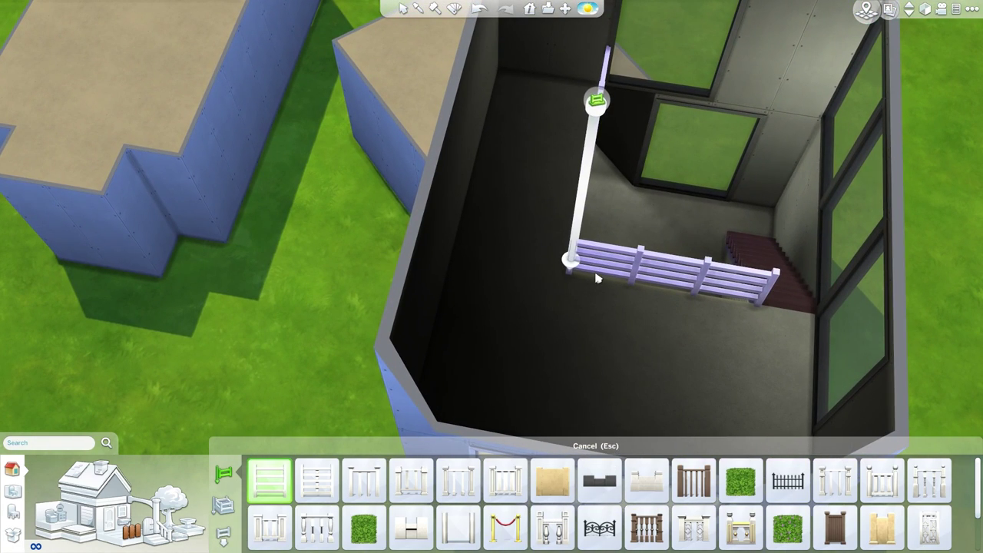
pyautogui.scroll(-2, 572, 332)
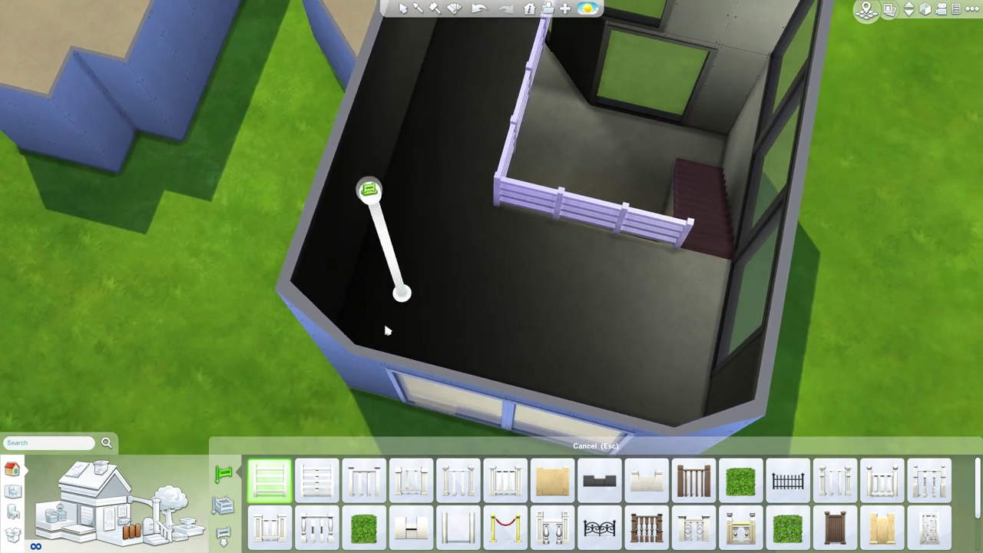
pyautogui.moveTo(408, 299)
pyautogui.mouseDown()
pyautogui.moveTo(697, 395)
pyautogui.moveTo(636, 414)
pyautogui.moveTo(566, 373)
pyautogui.moveTo(550, 377)
pyautogui.moveTo(559, 335)
pyautogui.mouseUp()
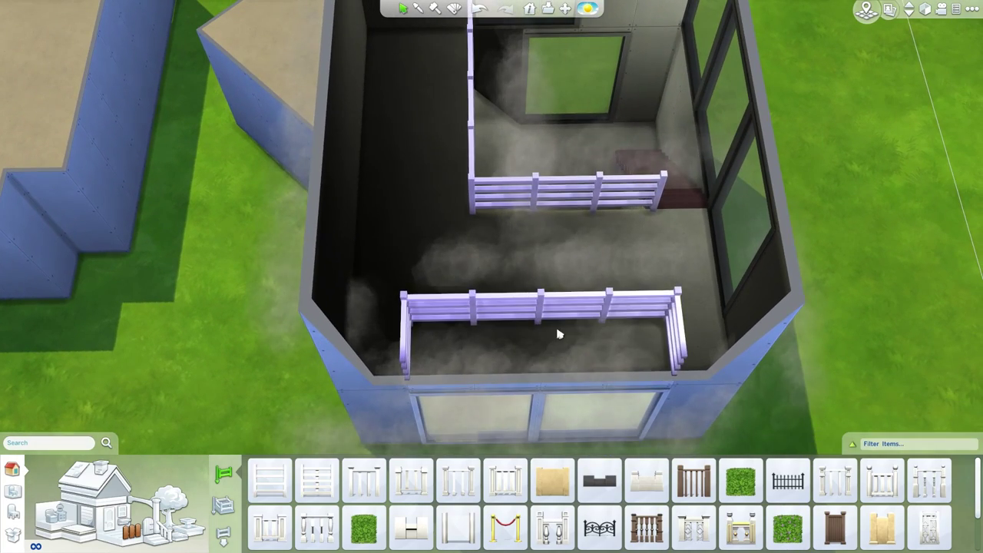
pyautogui.click(559, 335)
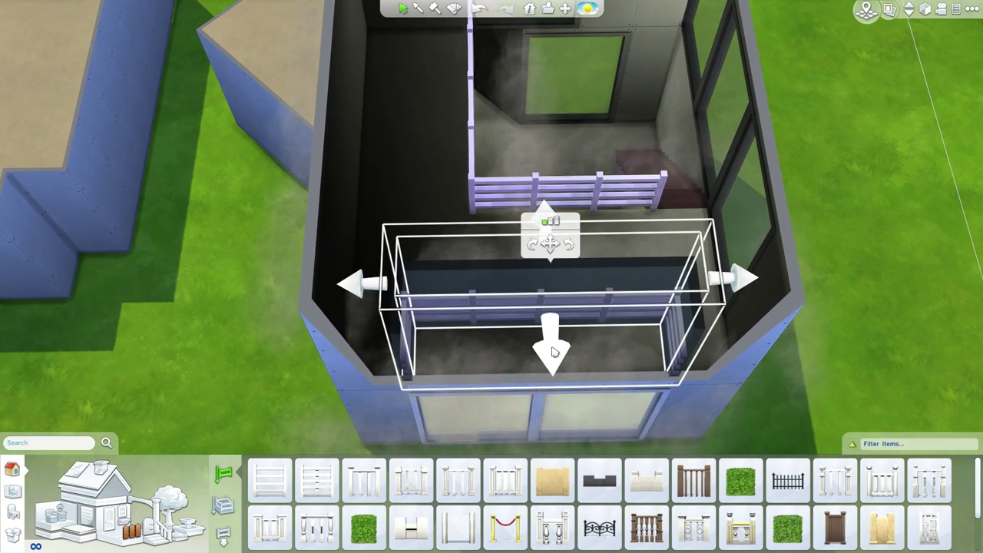
pyautogui.scroll(2, 630, 325)
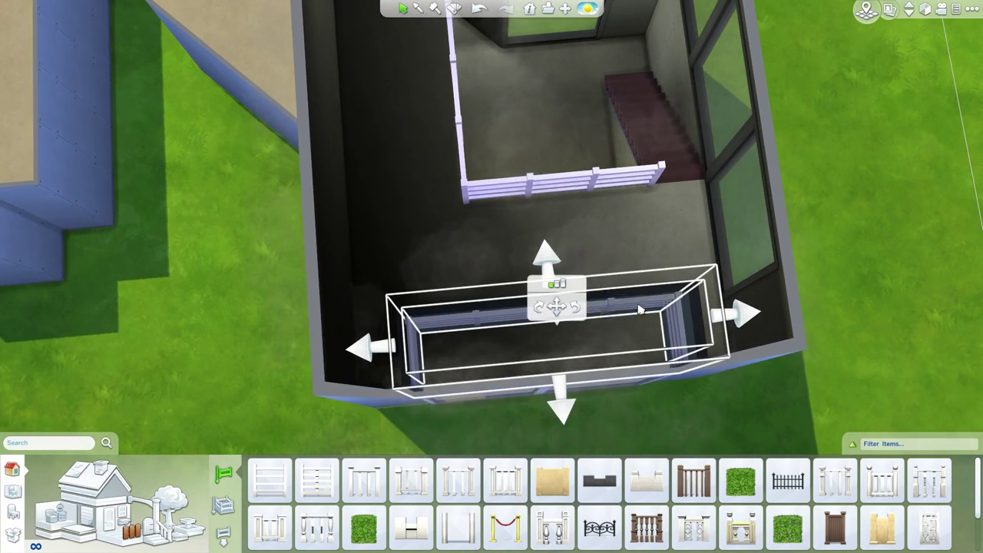
pyautogui.scroll(-3, 639, 309)
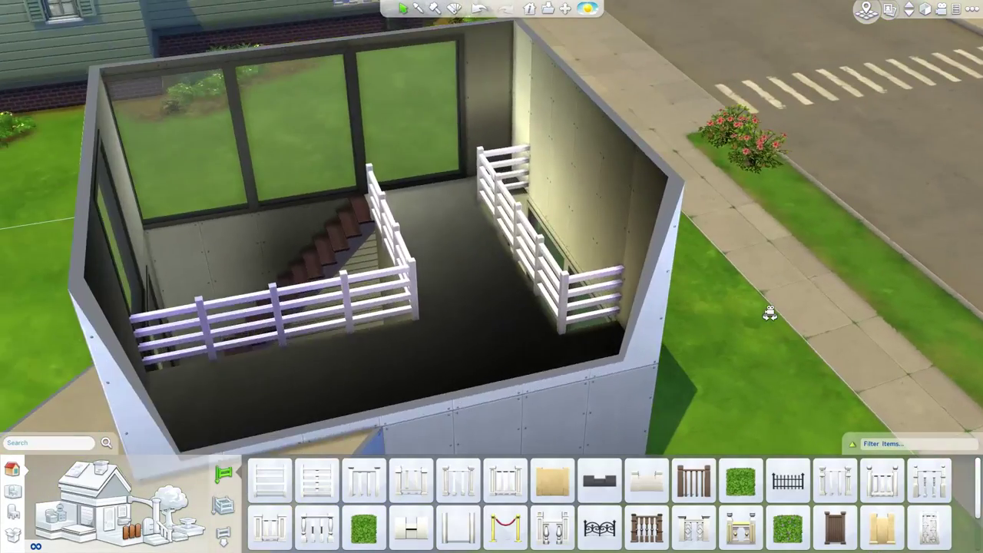
pyautogui.scroll(2, 514, 214)
pyautogui.press('e')
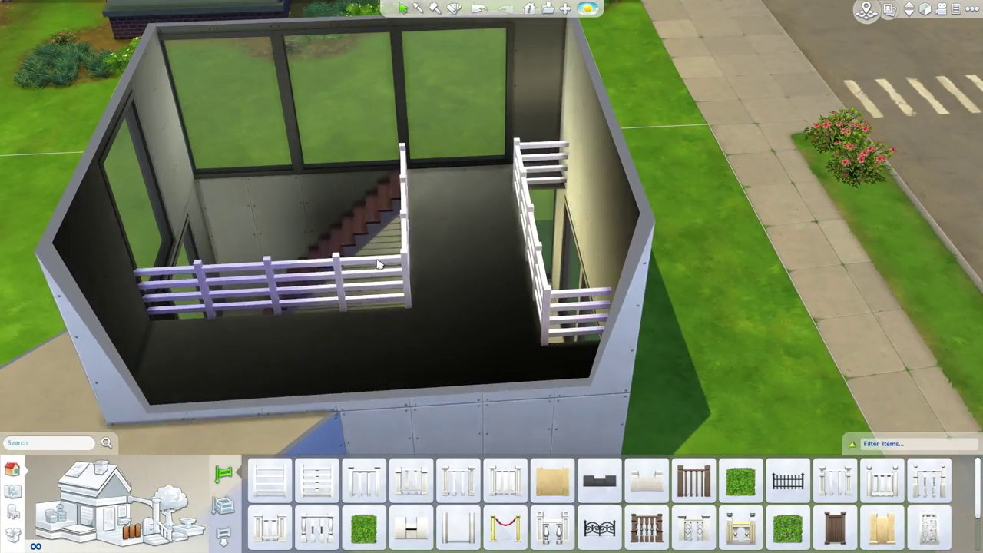
pyautogui.scroll(-3, 498, 278)
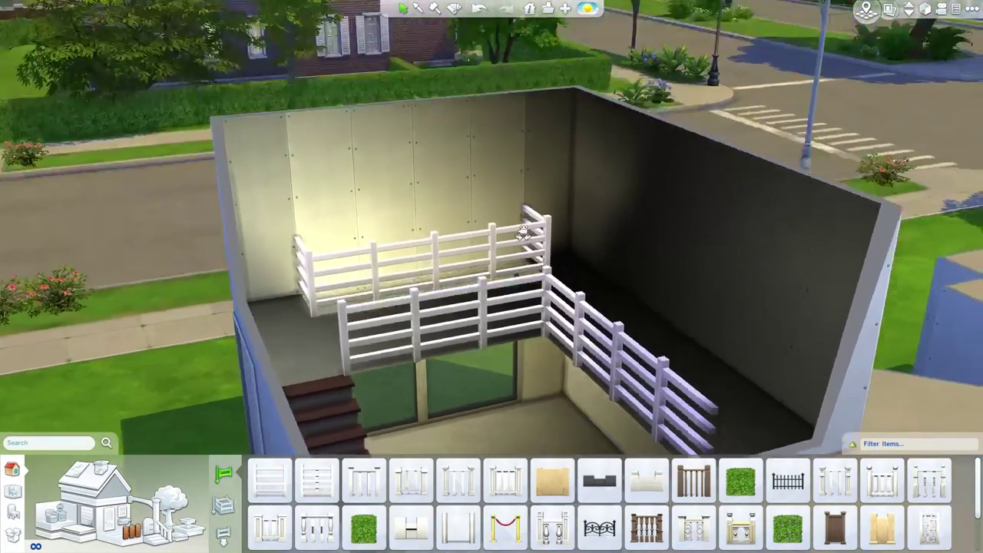
pyautogui.scroll(-2, 491, 343)
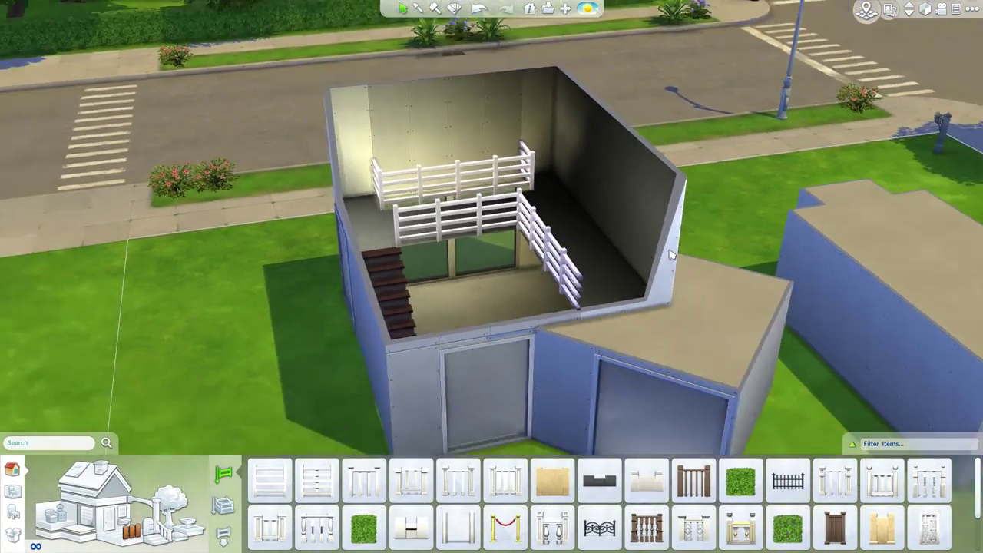